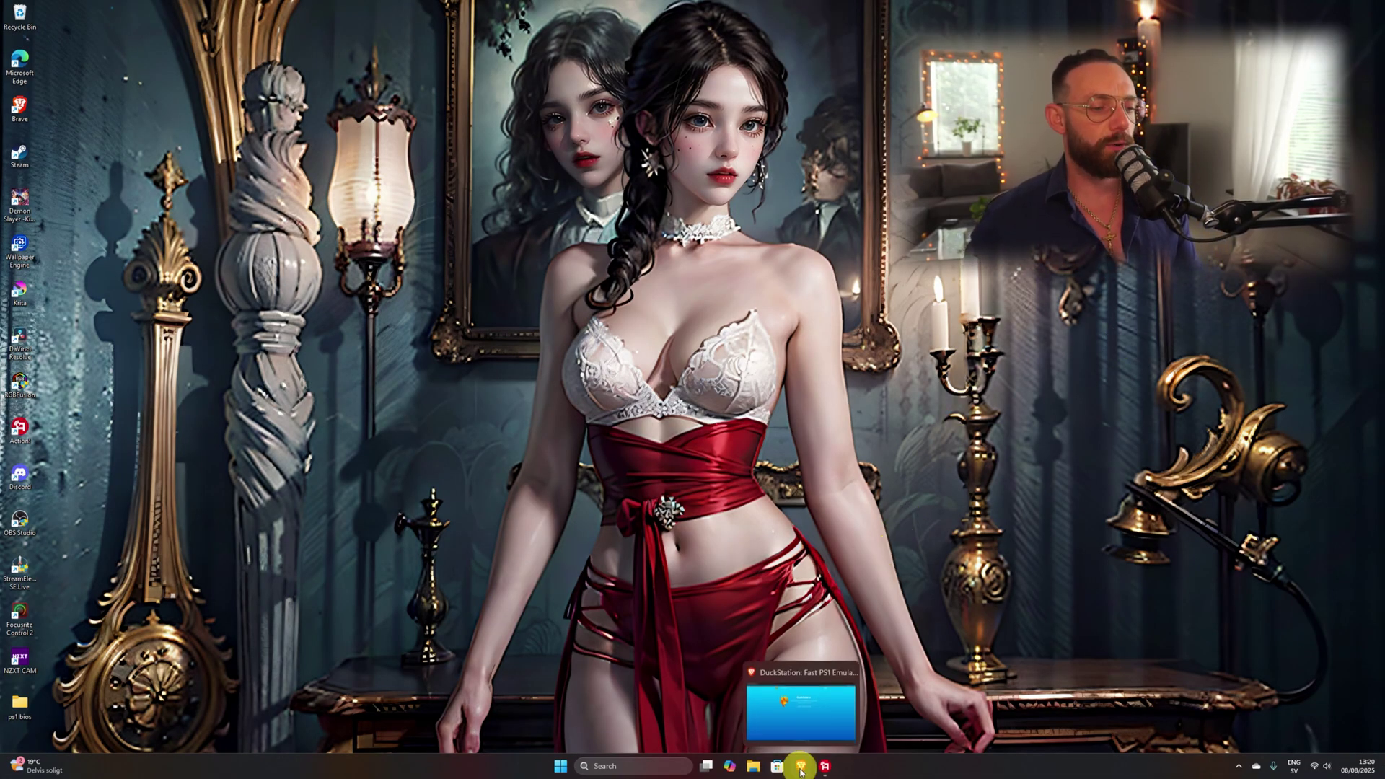
Step: Open the DuckStation Windows download page in Brave and cancel the duplicate download to Downloads
click(798, 730)
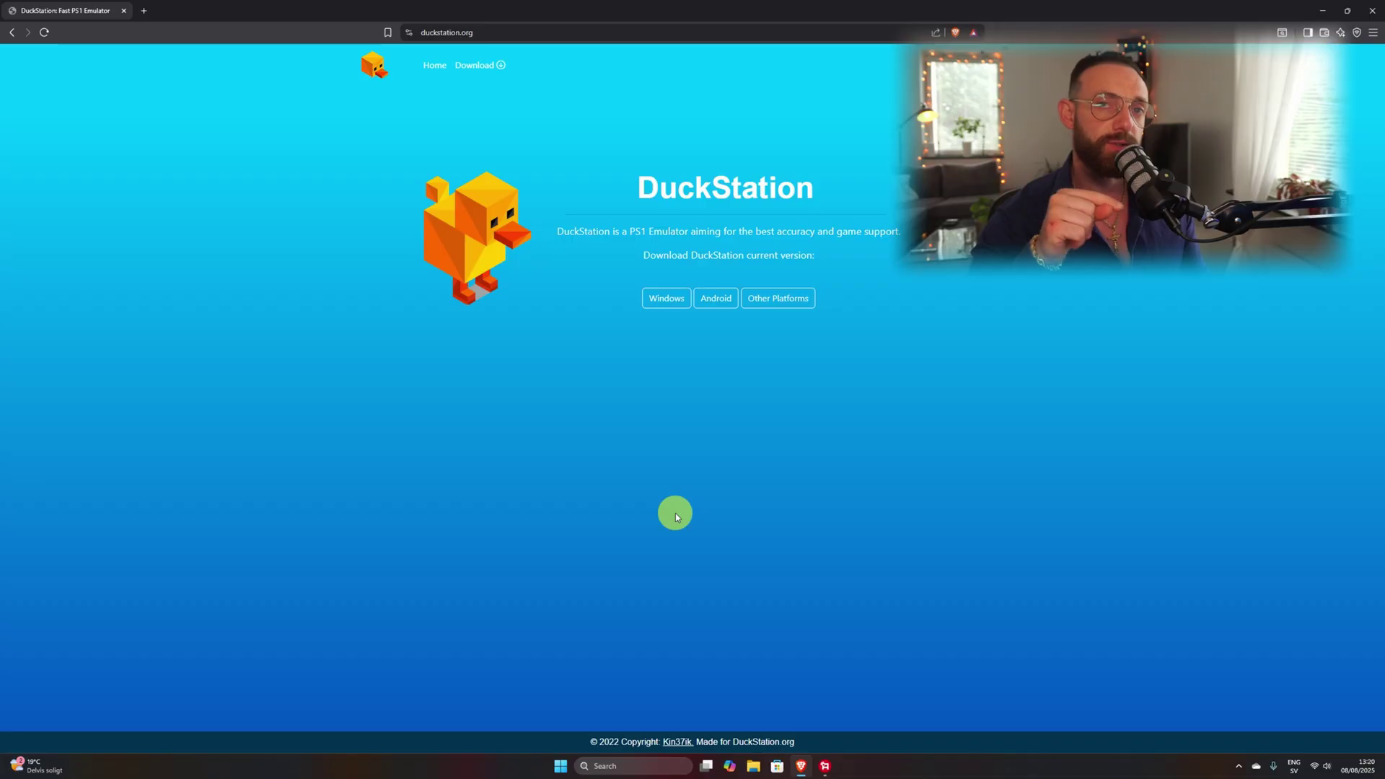
click(662, 298)
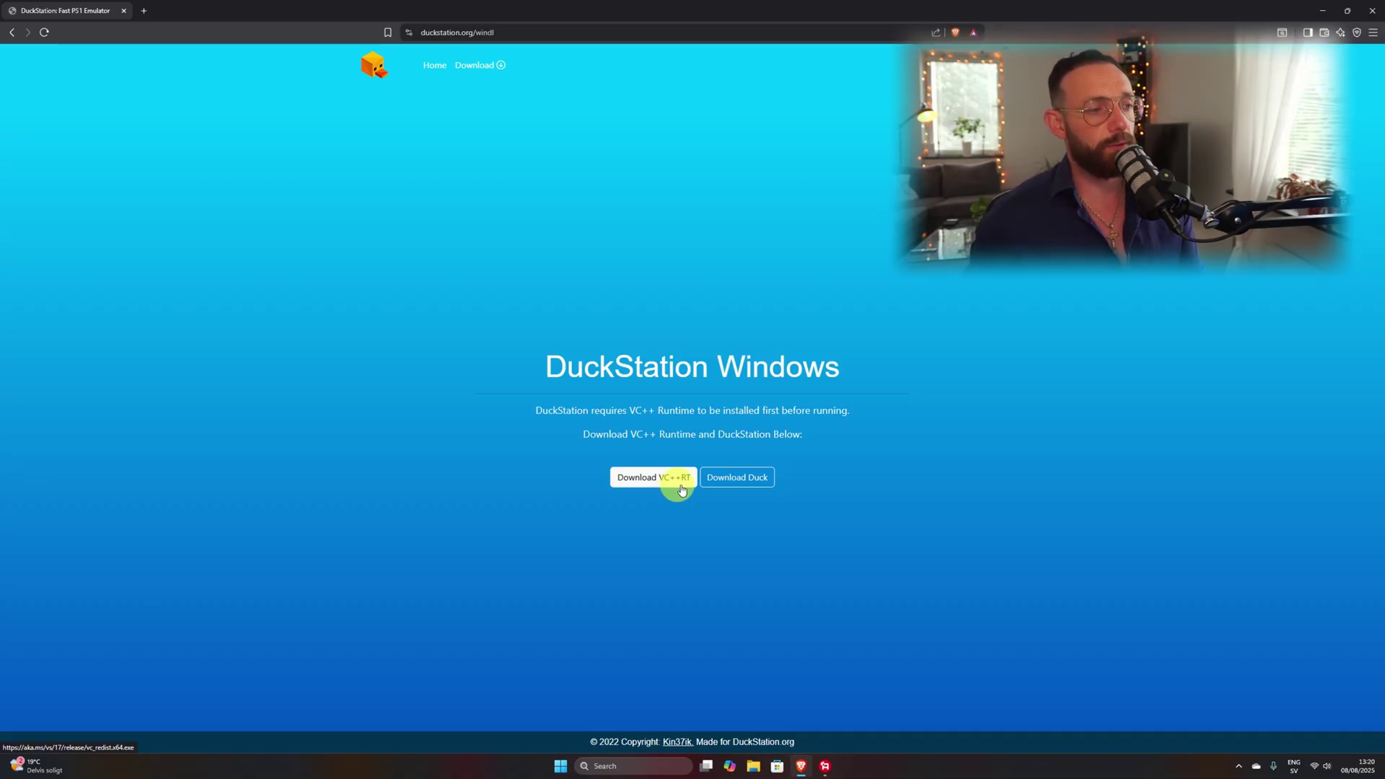
click(730, 479)
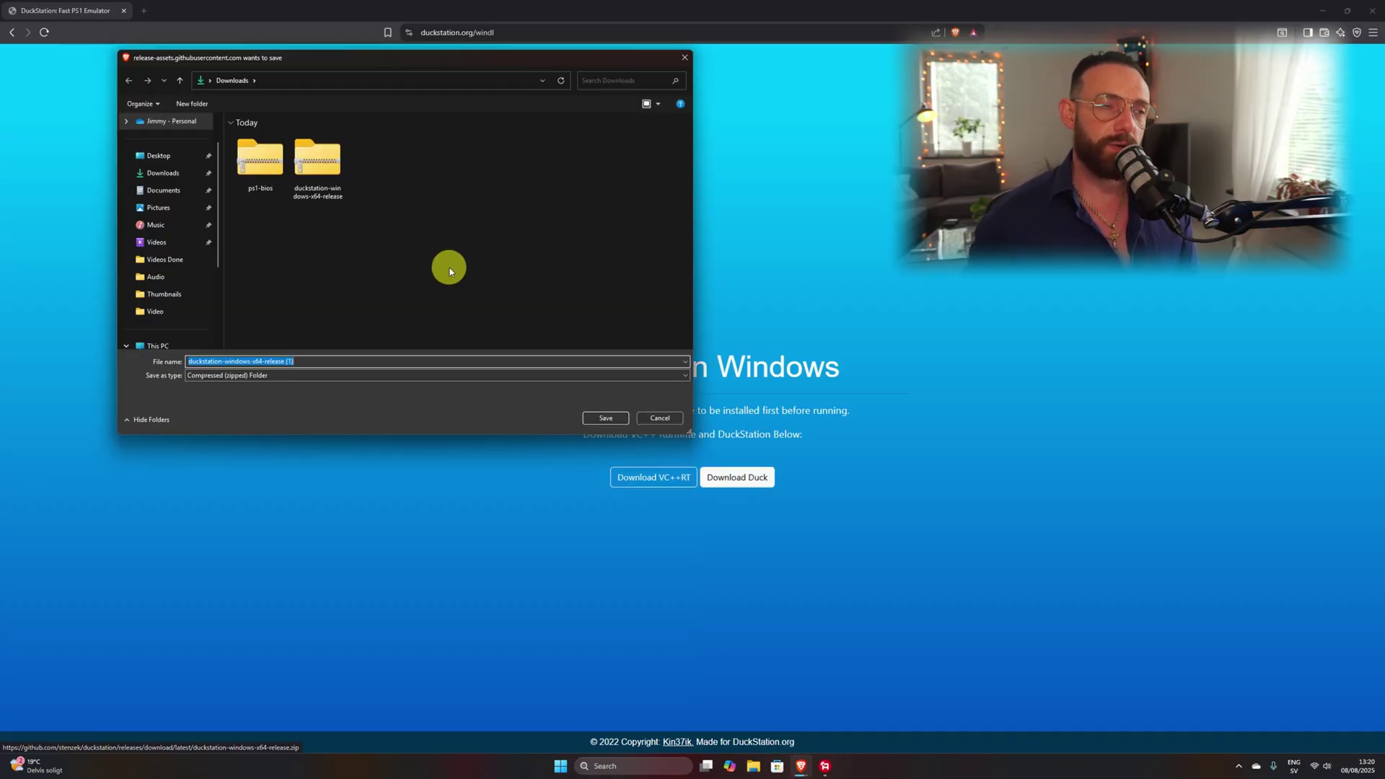
click(160, 178)
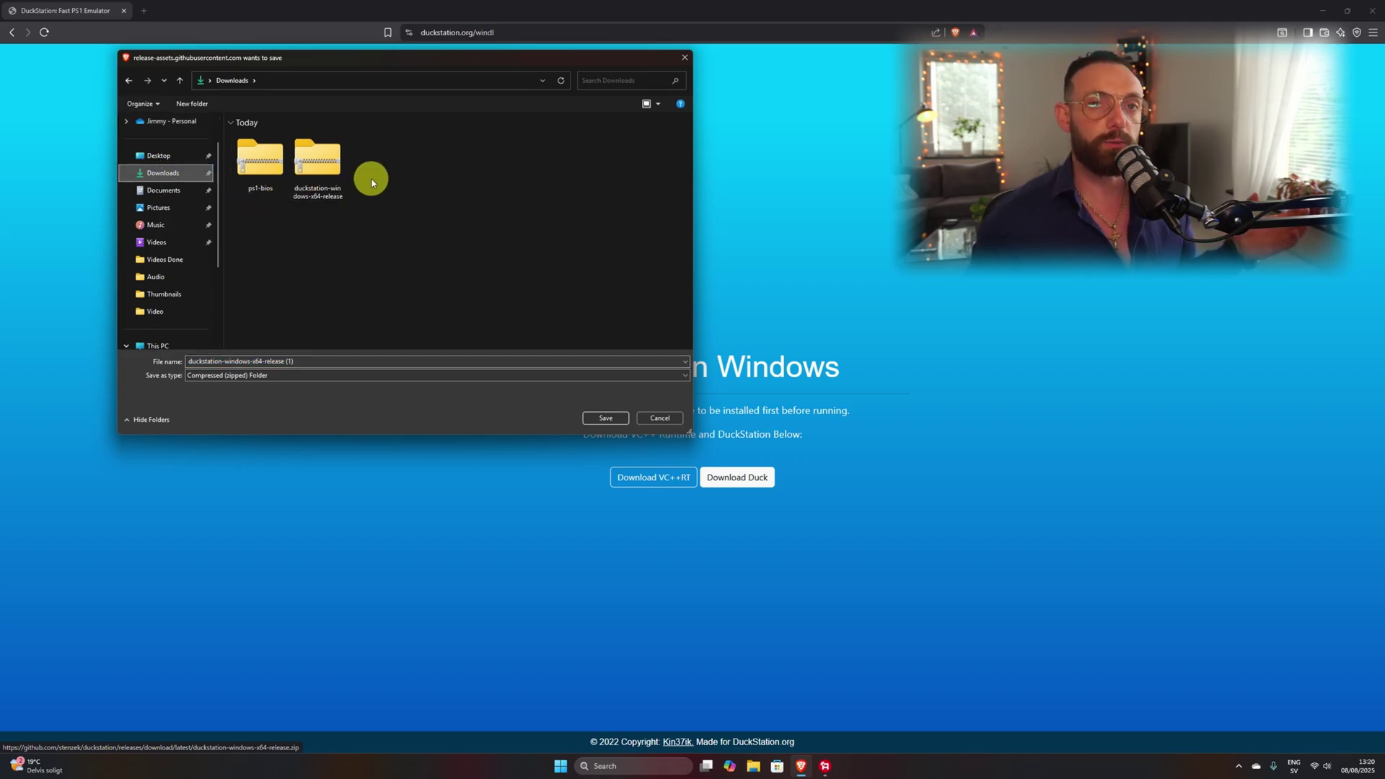
click(267, 173)
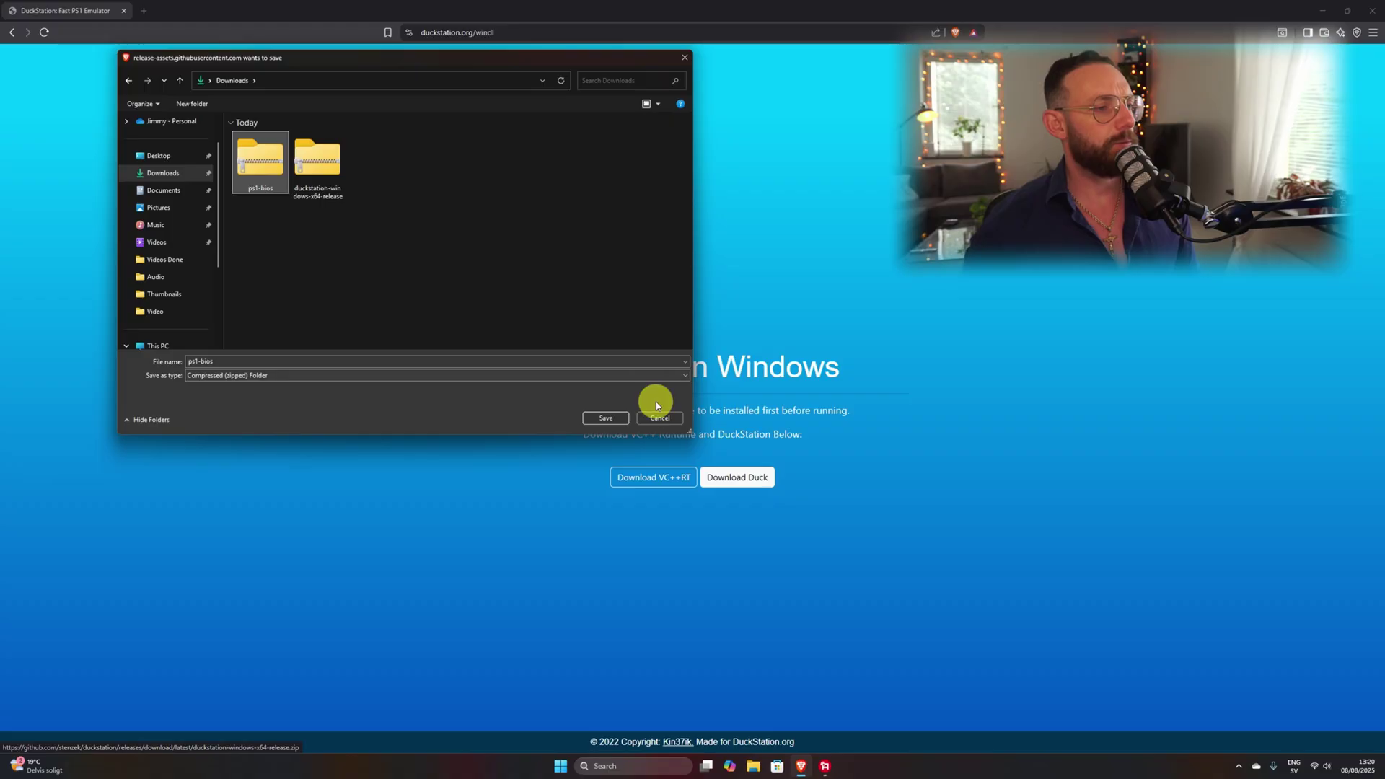
click(664, 418)
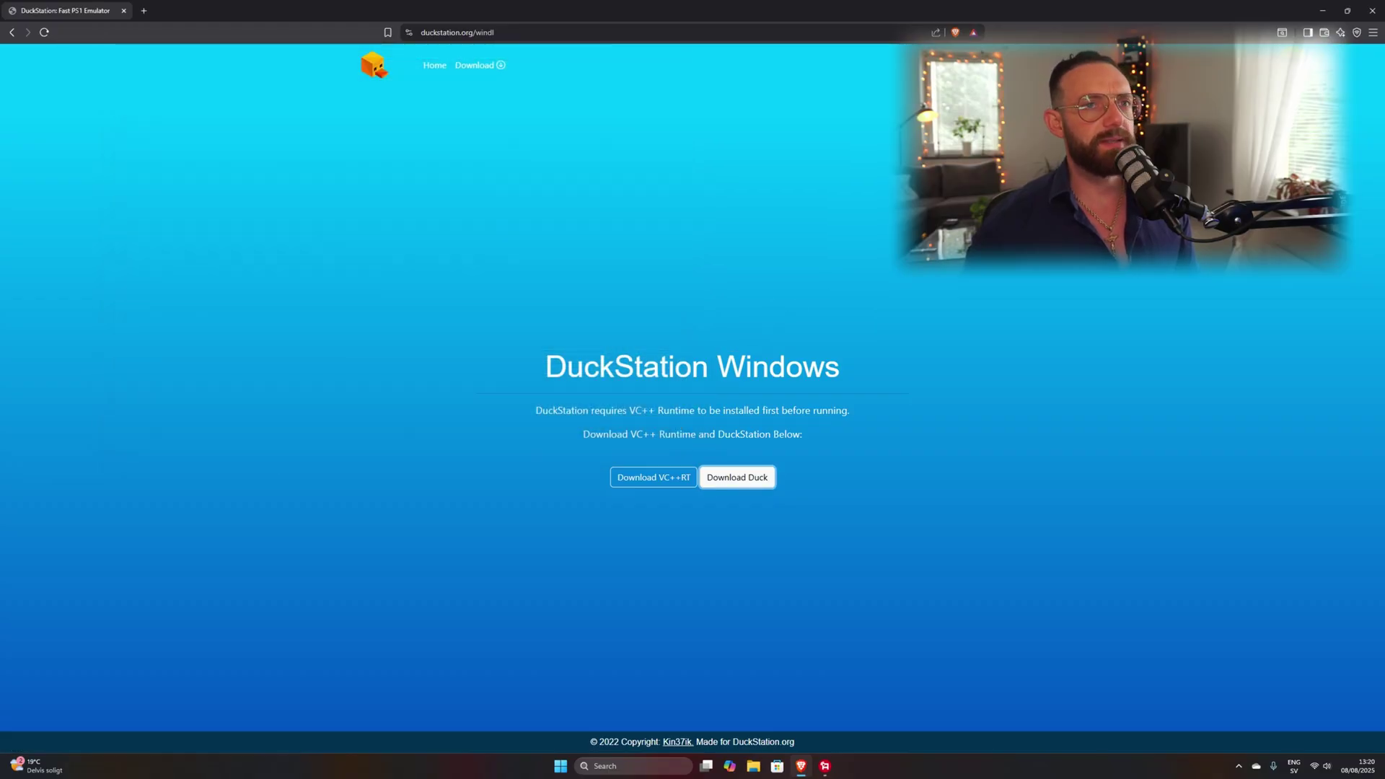
Step: Extract the duckstation-windows-x64-release zip into Downloads
click(1322, 11)
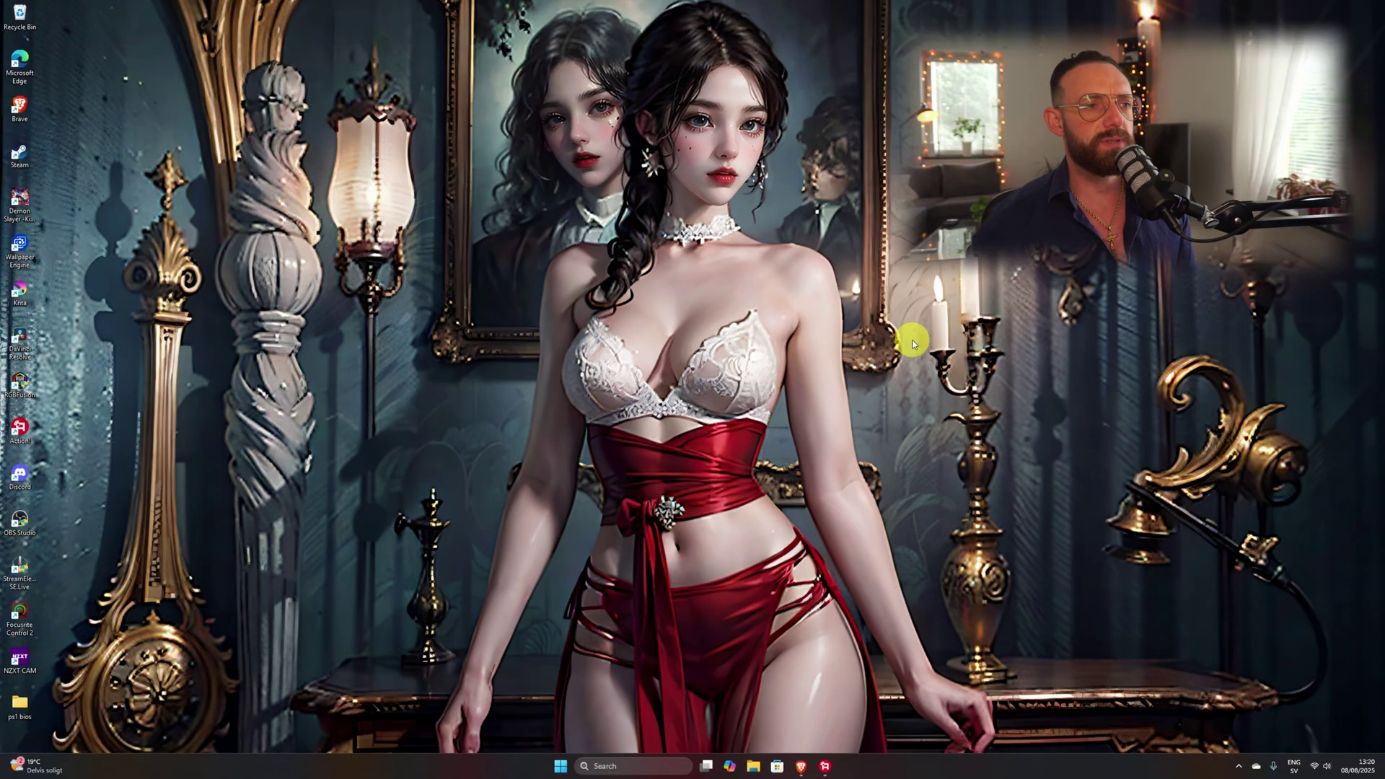
click(757, 759)
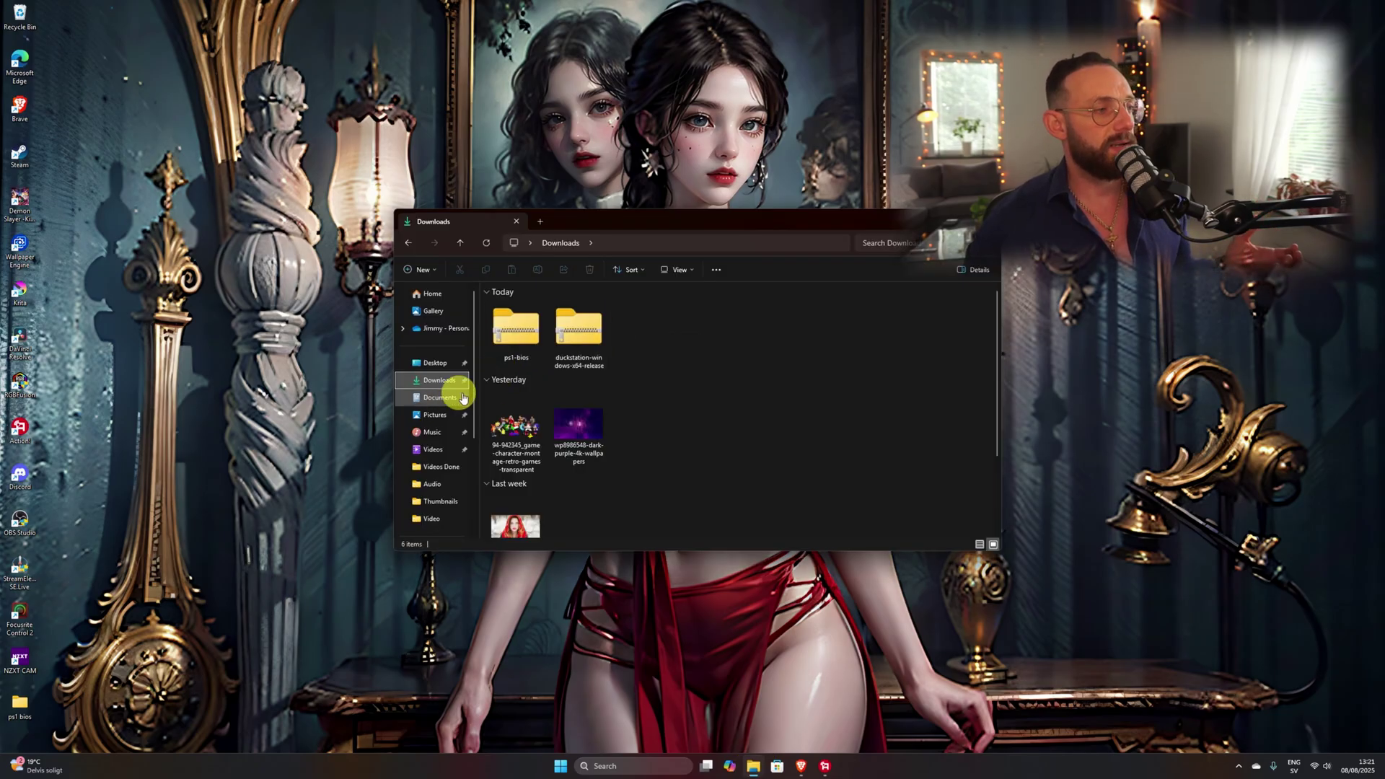
click(555, 336)
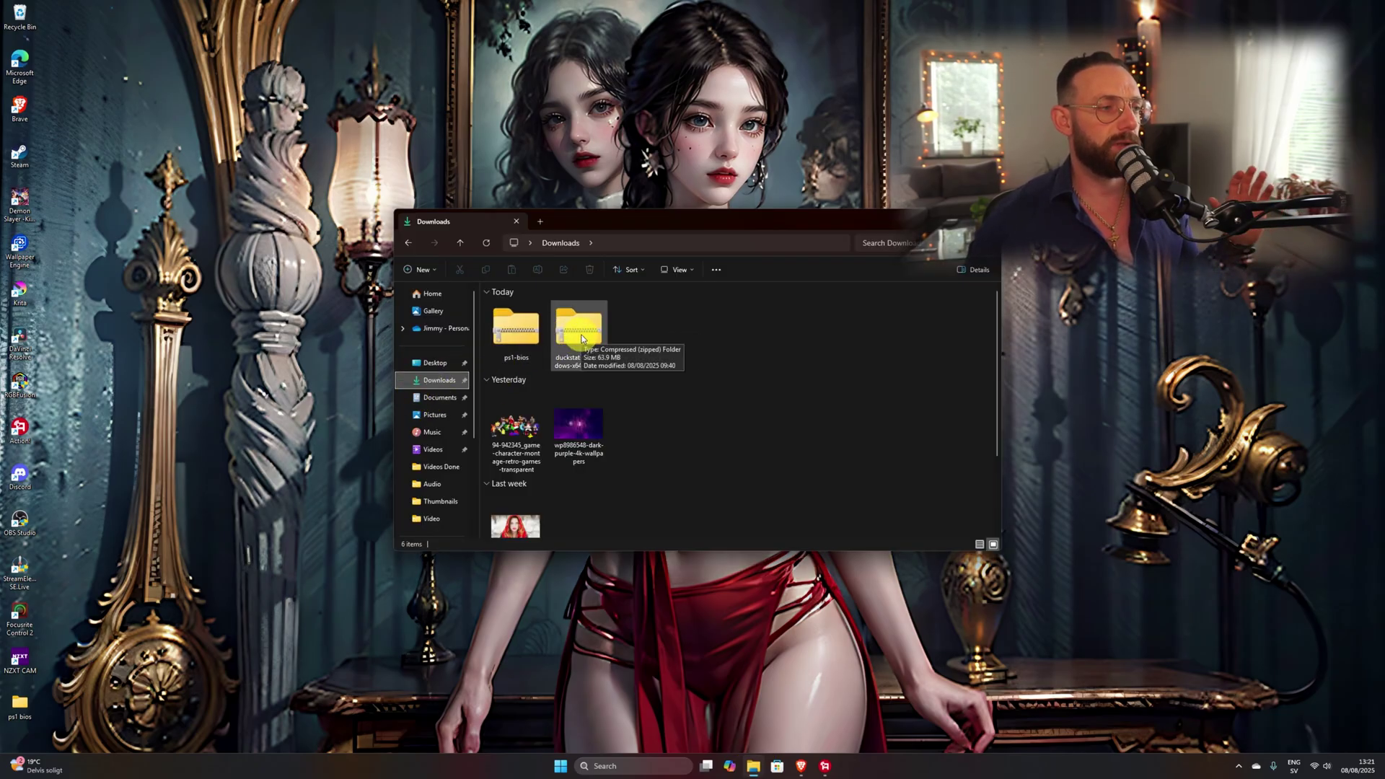
click(582, 335)
right_click(581, 335)
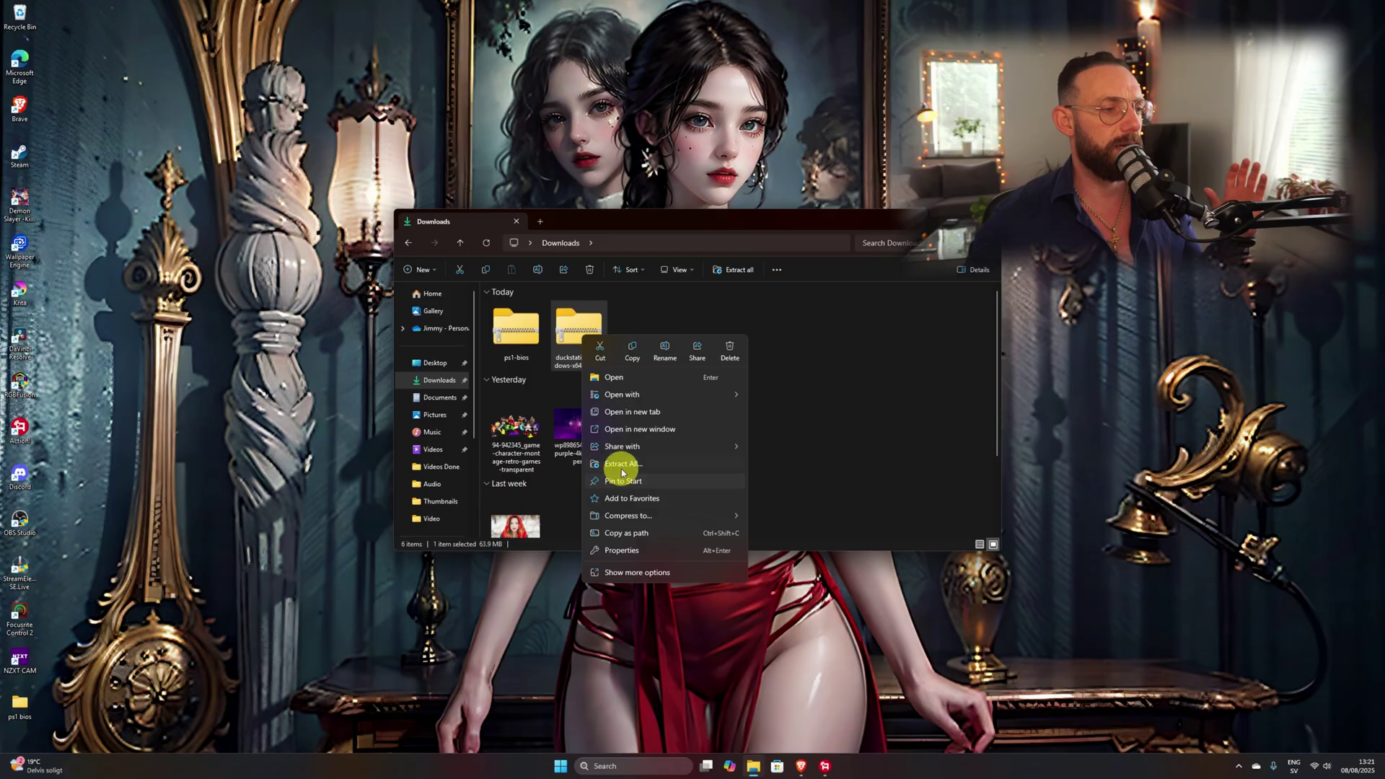
click(621, 465)
click(785, 486)
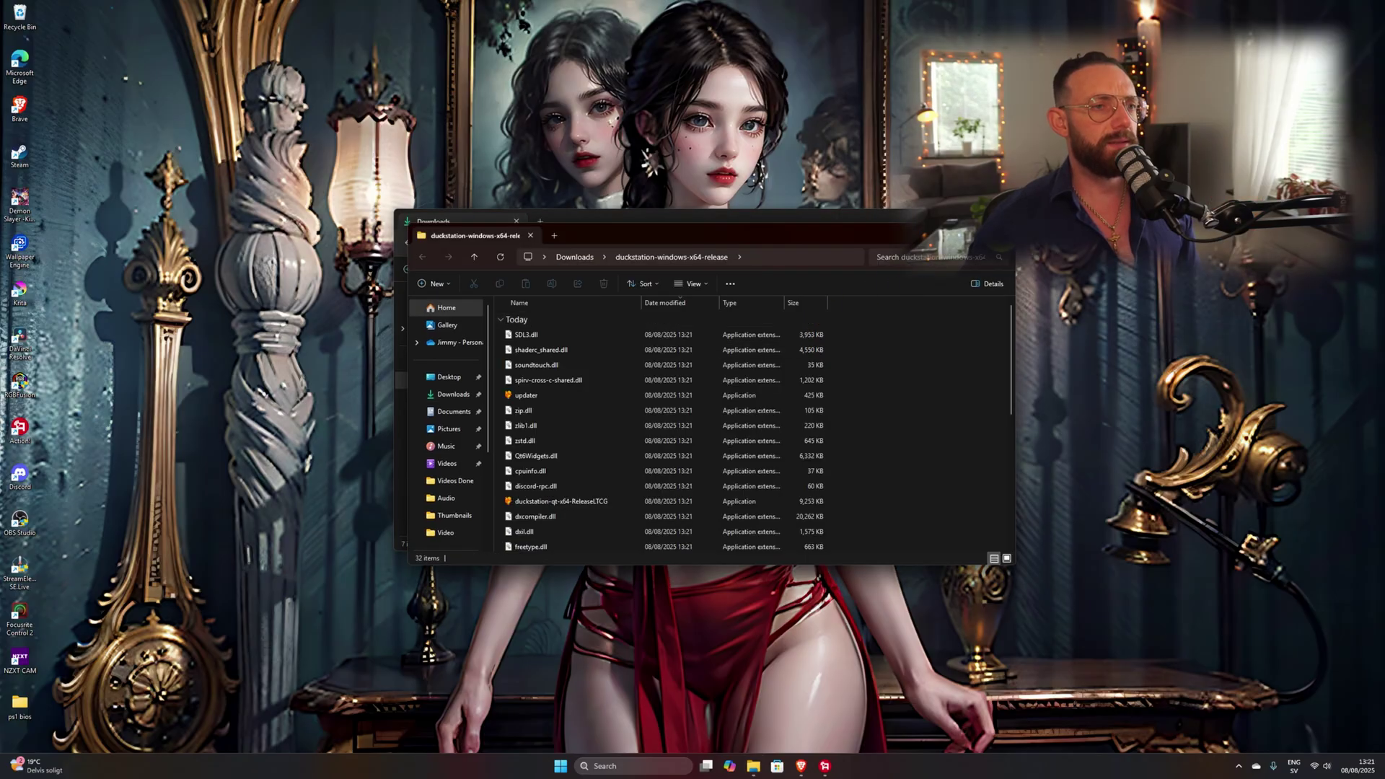
key(ctrl+w)
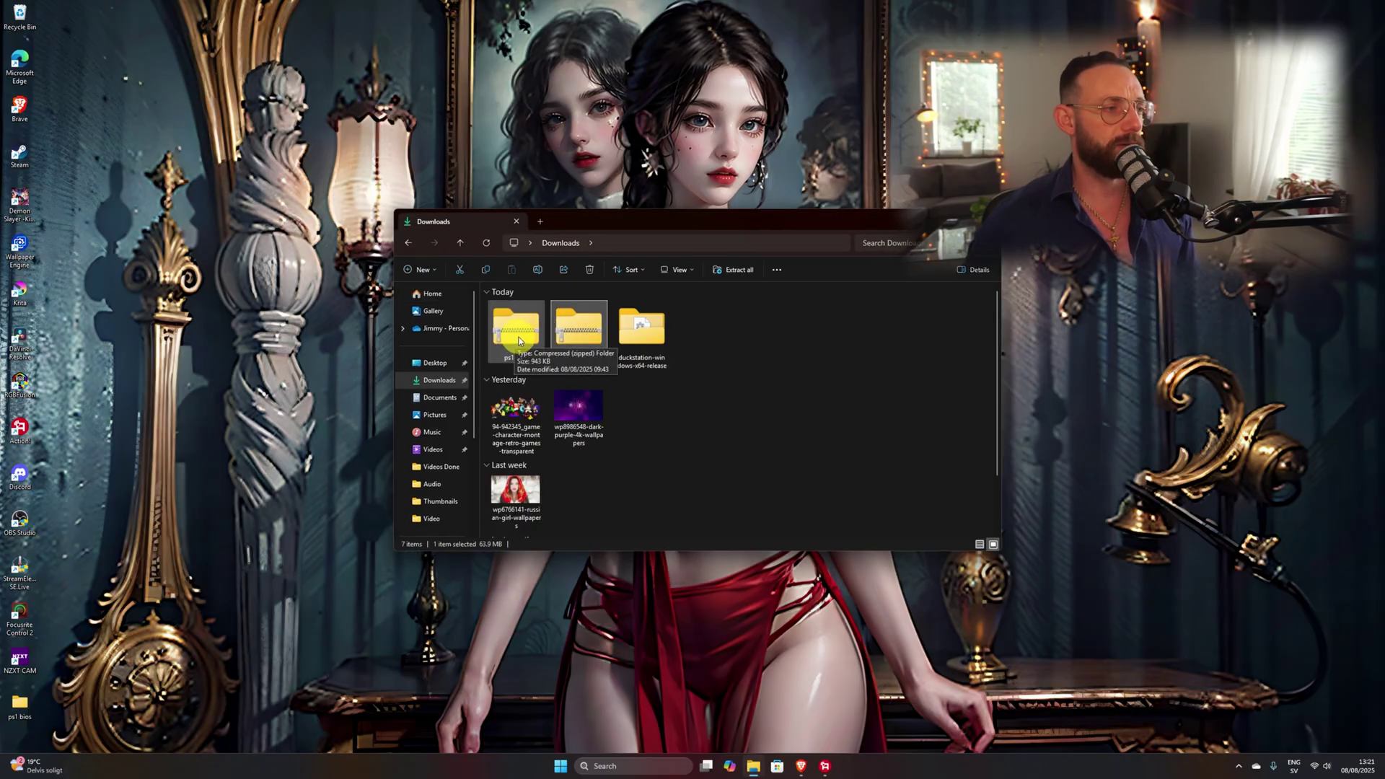
Step: Extract the ps1-bios zip into its own folder in Downloads
right_click(519, 339)
click(574, 466)
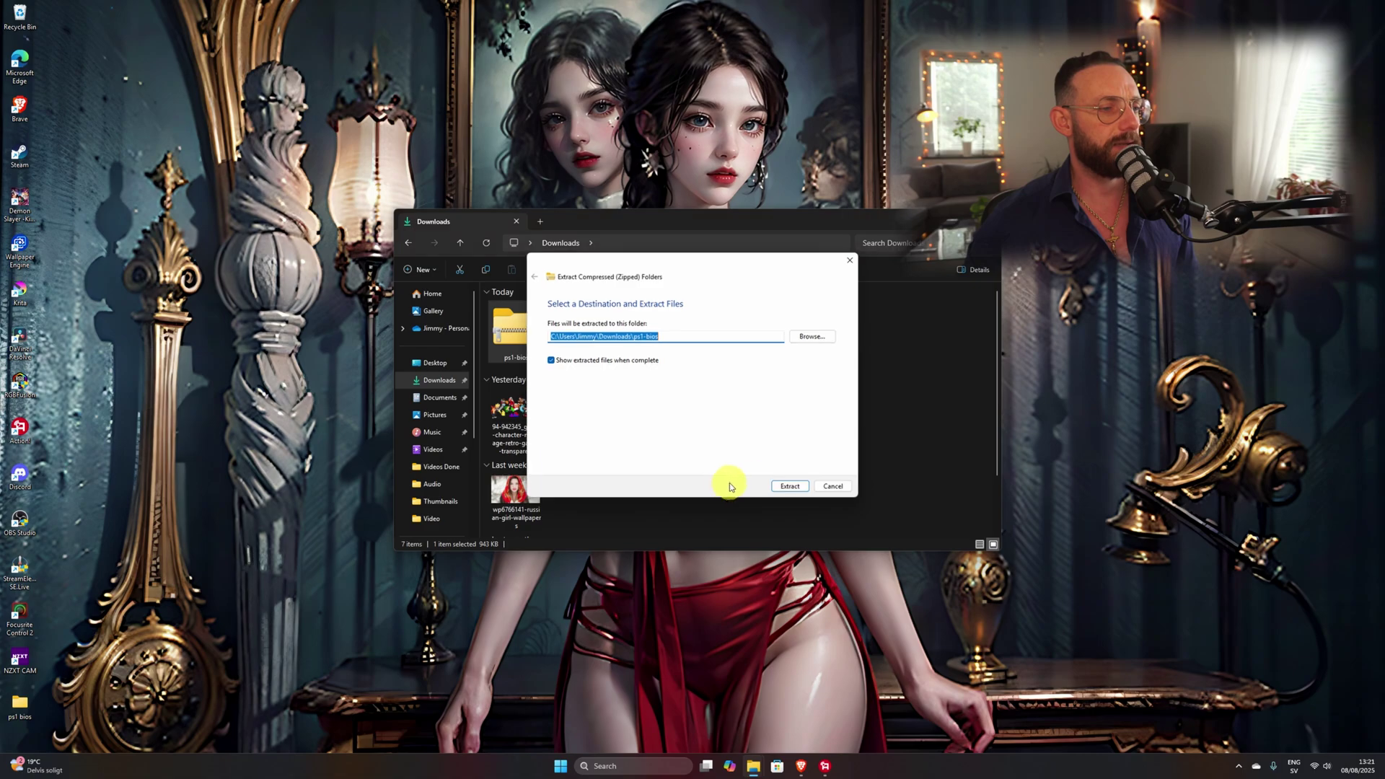
click(789, 486)
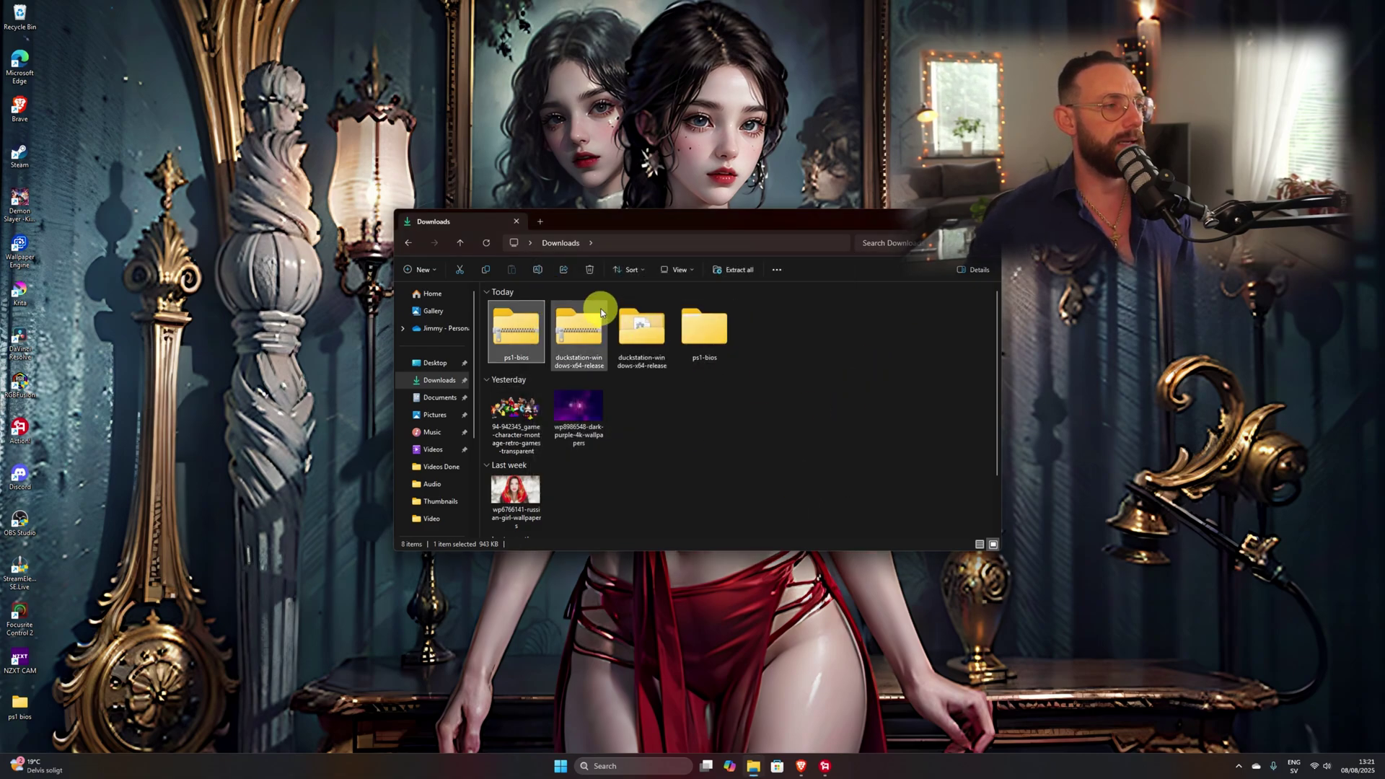
click(436, 380)
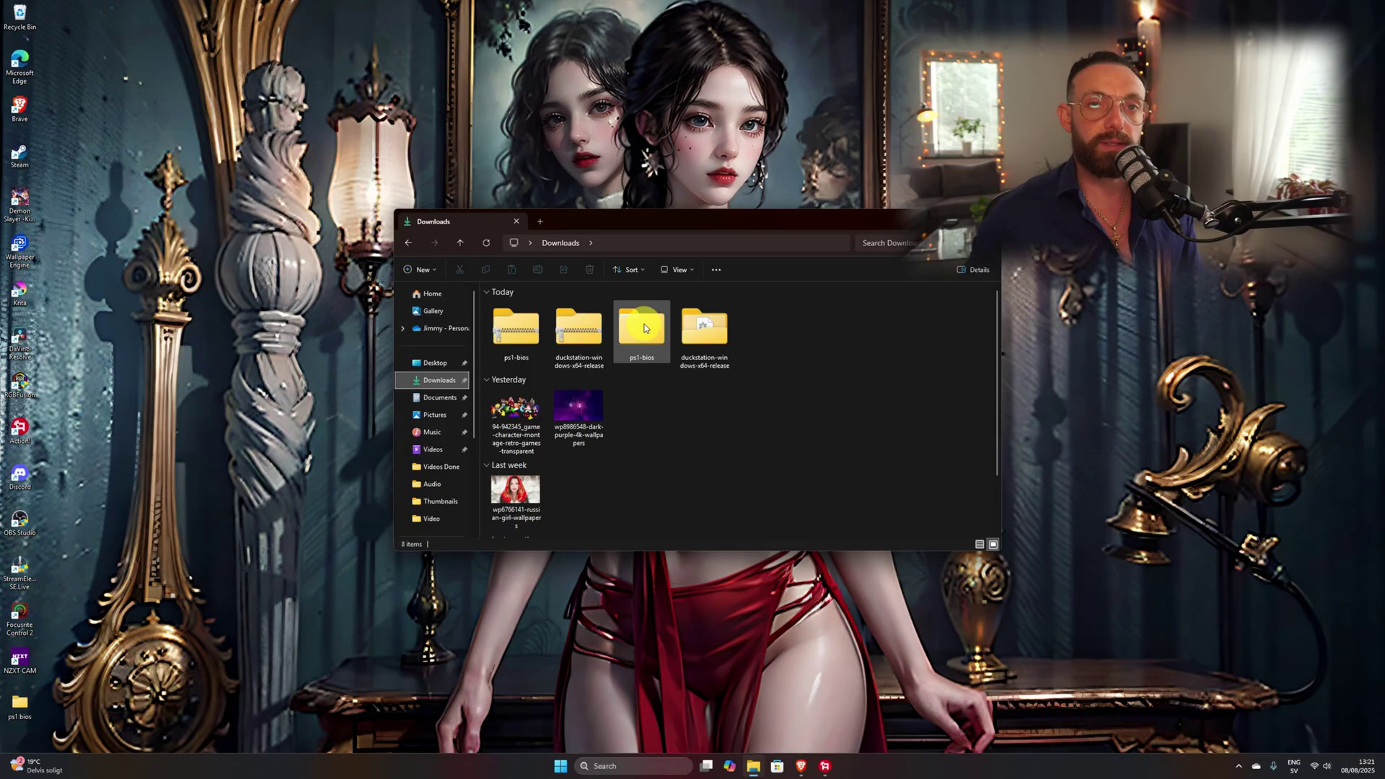
Step: Run duckstation-qt from the duckstation-windows-x64-release folder, allowing it past SmartScreen
double_click(710, 333)
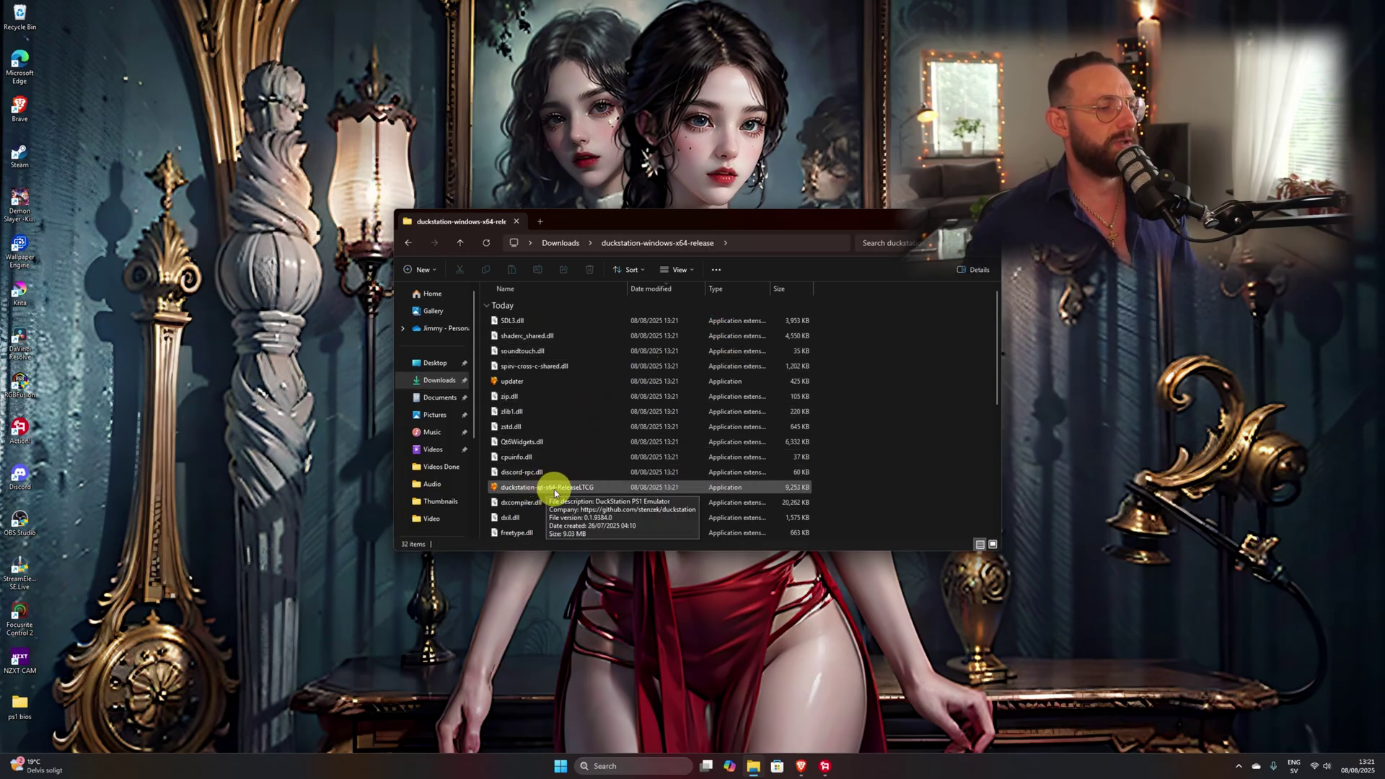
double_click(574, 489)
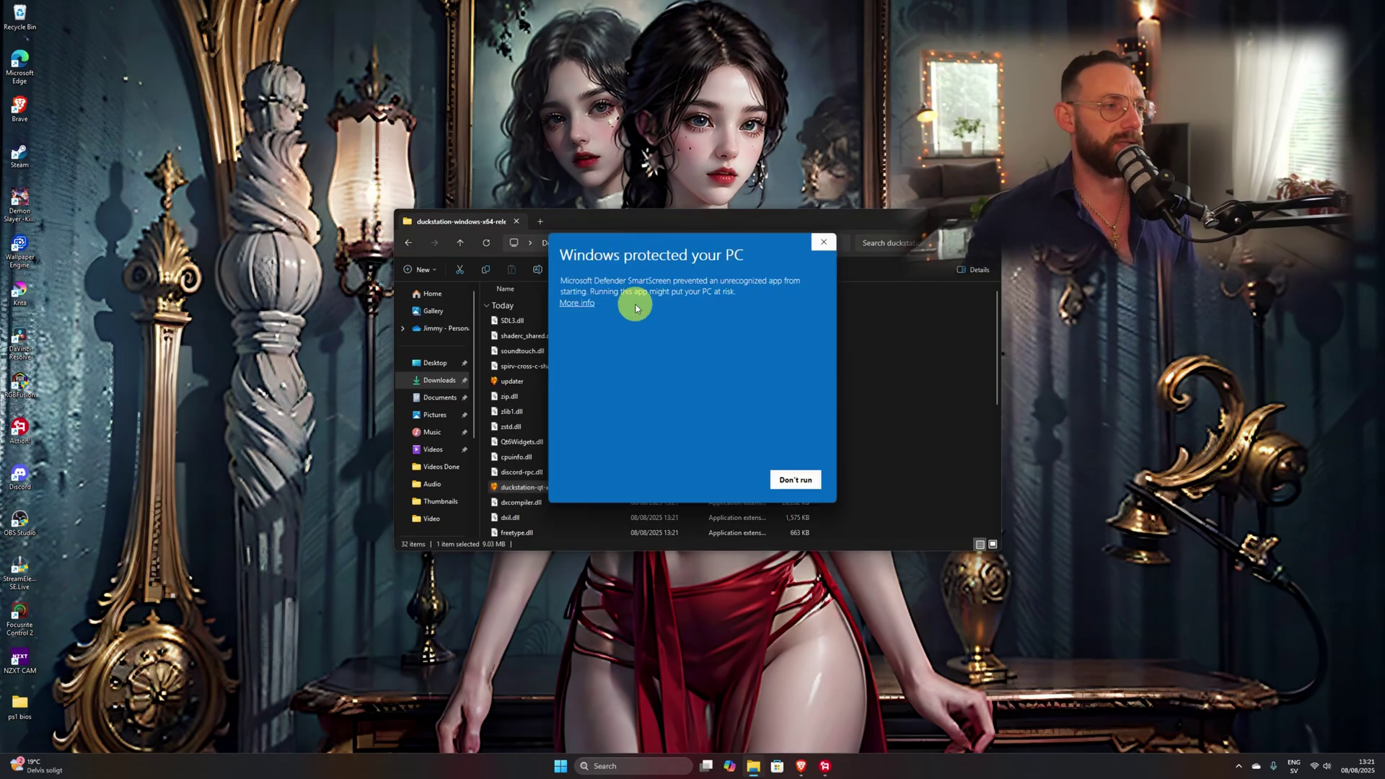
click(577, 305)
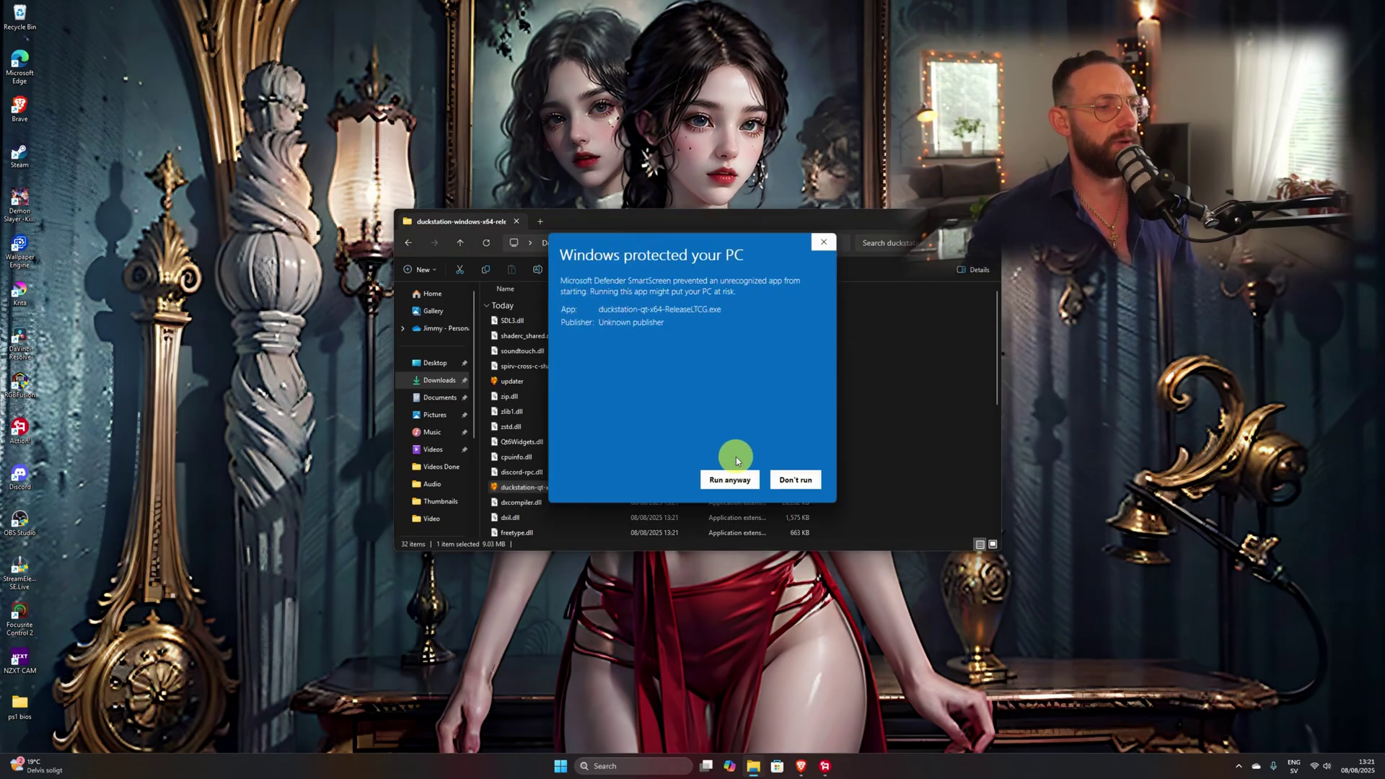
click(729, 479)
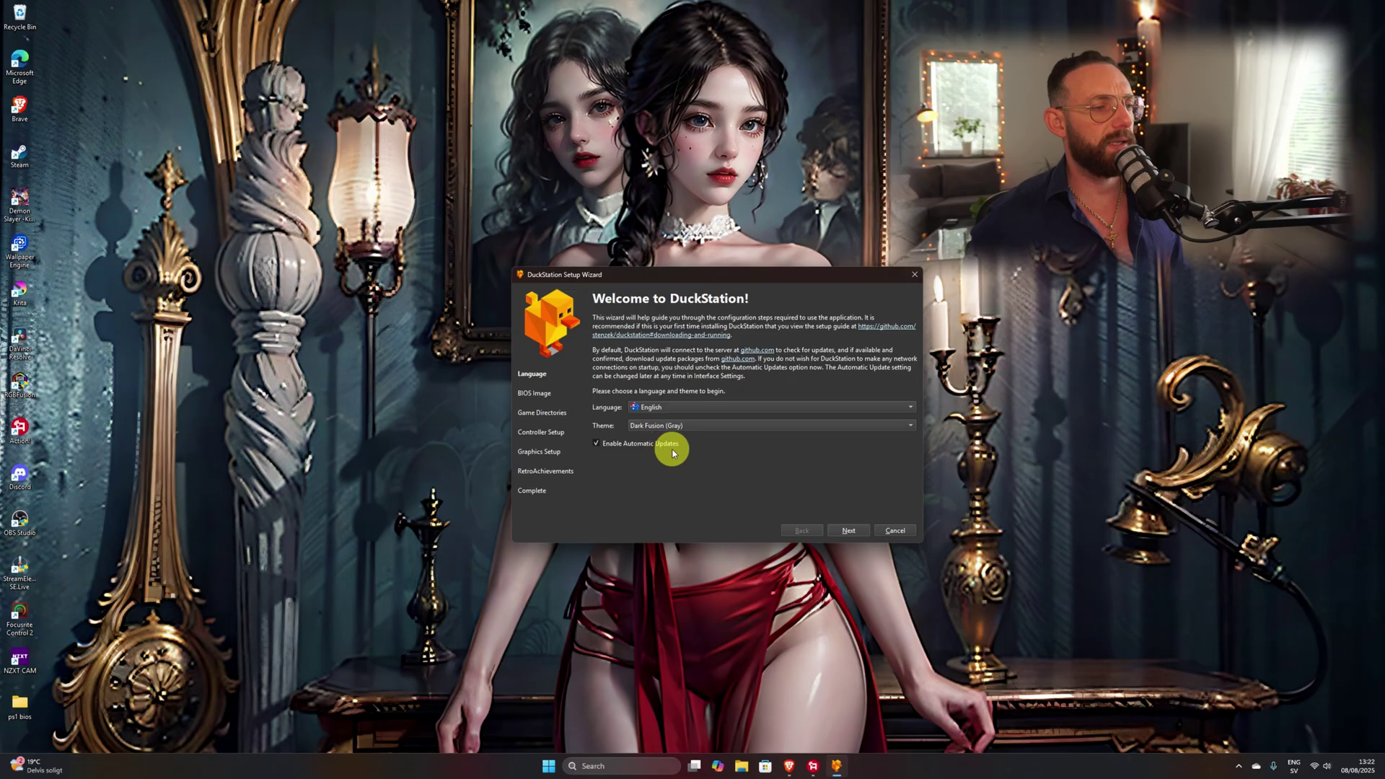
Step: Set the BIOS directory to Downloads\ps1-bios\ps1 bios
click(850, 531)
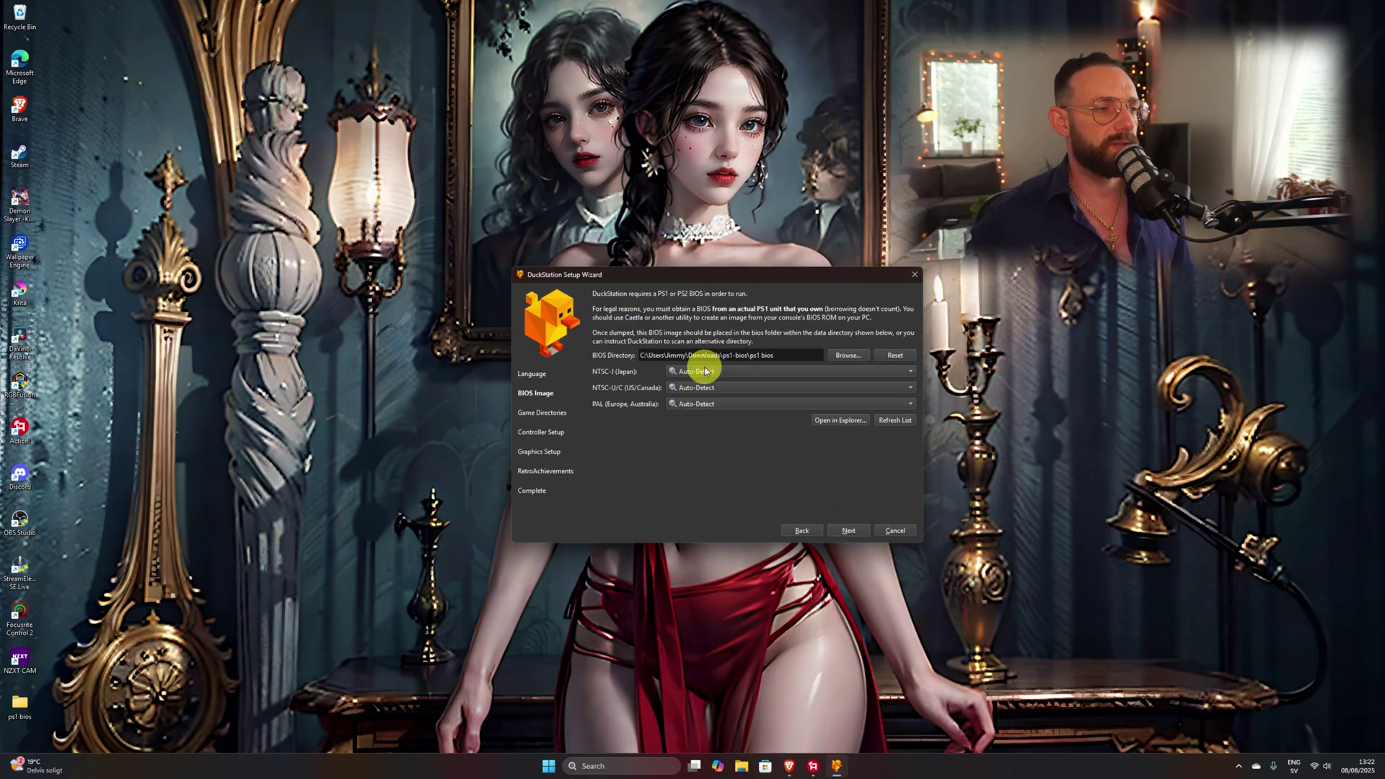
click(848, 355)
click(556, 429)
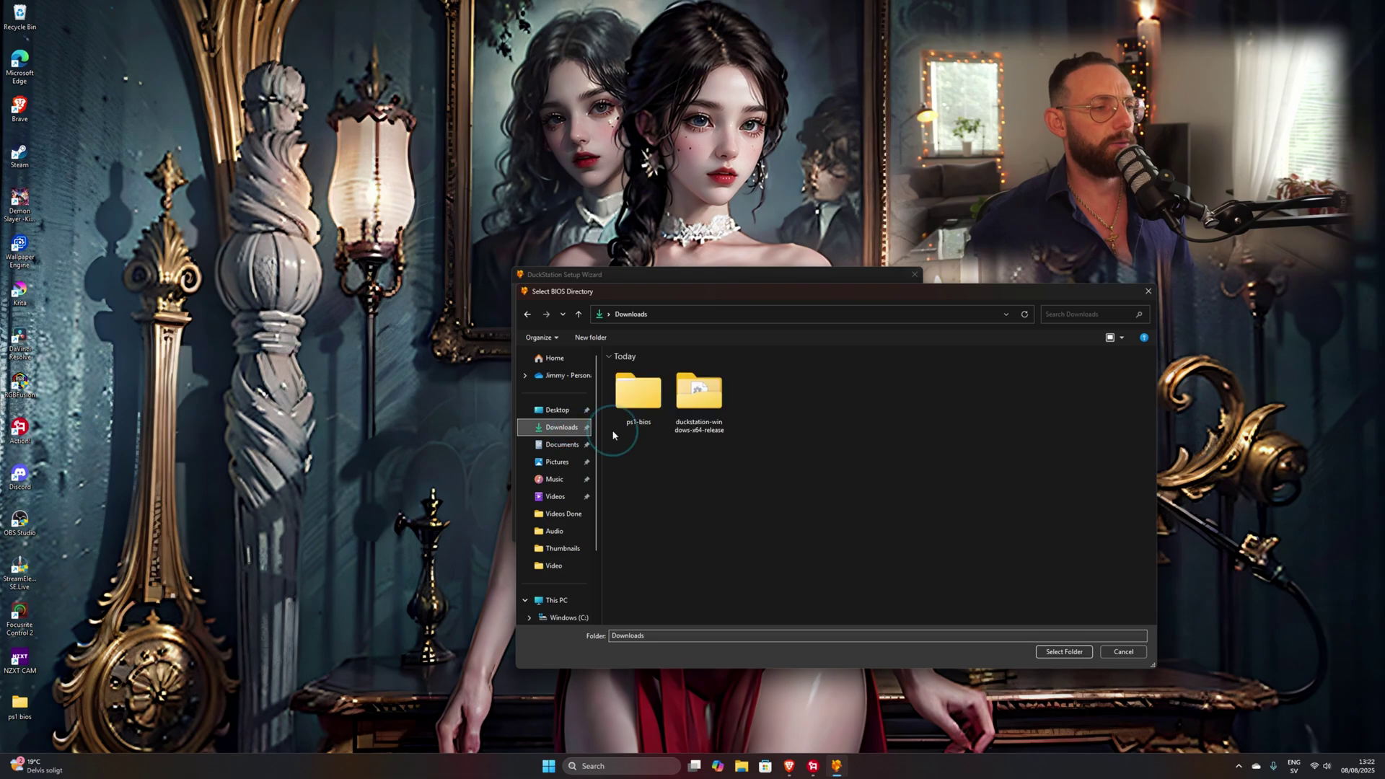
double_click(639, 395)
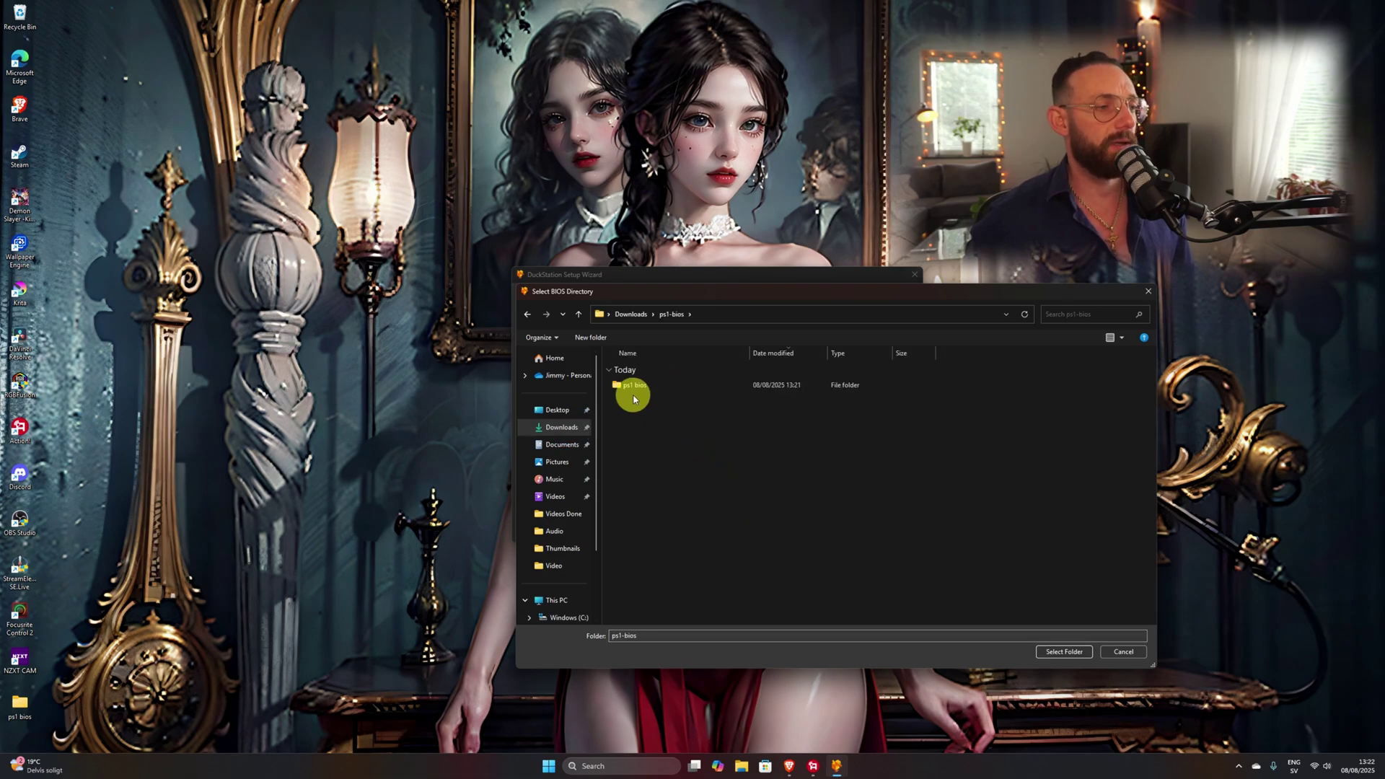
double_click(649, 384)
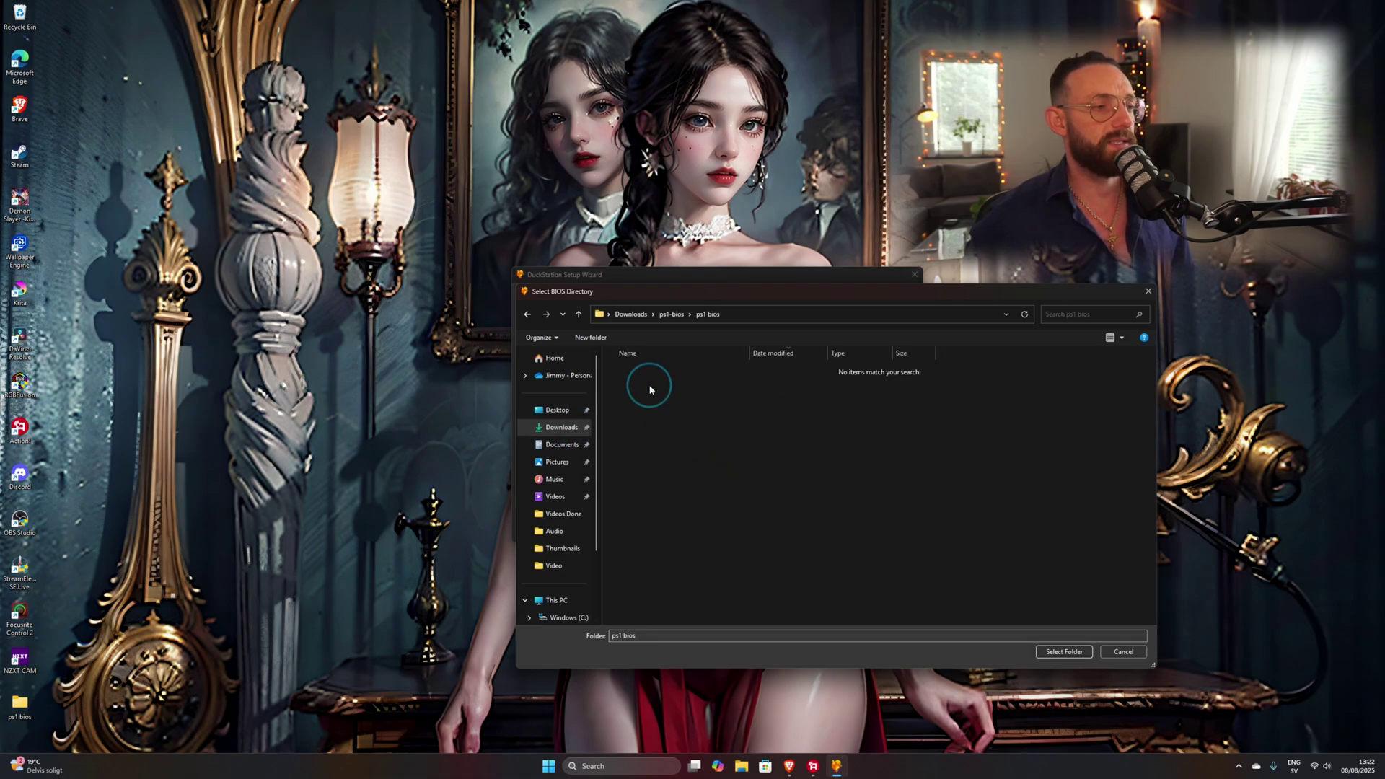
click(1064, 651)
Step: Keep Auto-Detect for the NTSC-J BIOS and advance to Game Directories
click(807, 378)
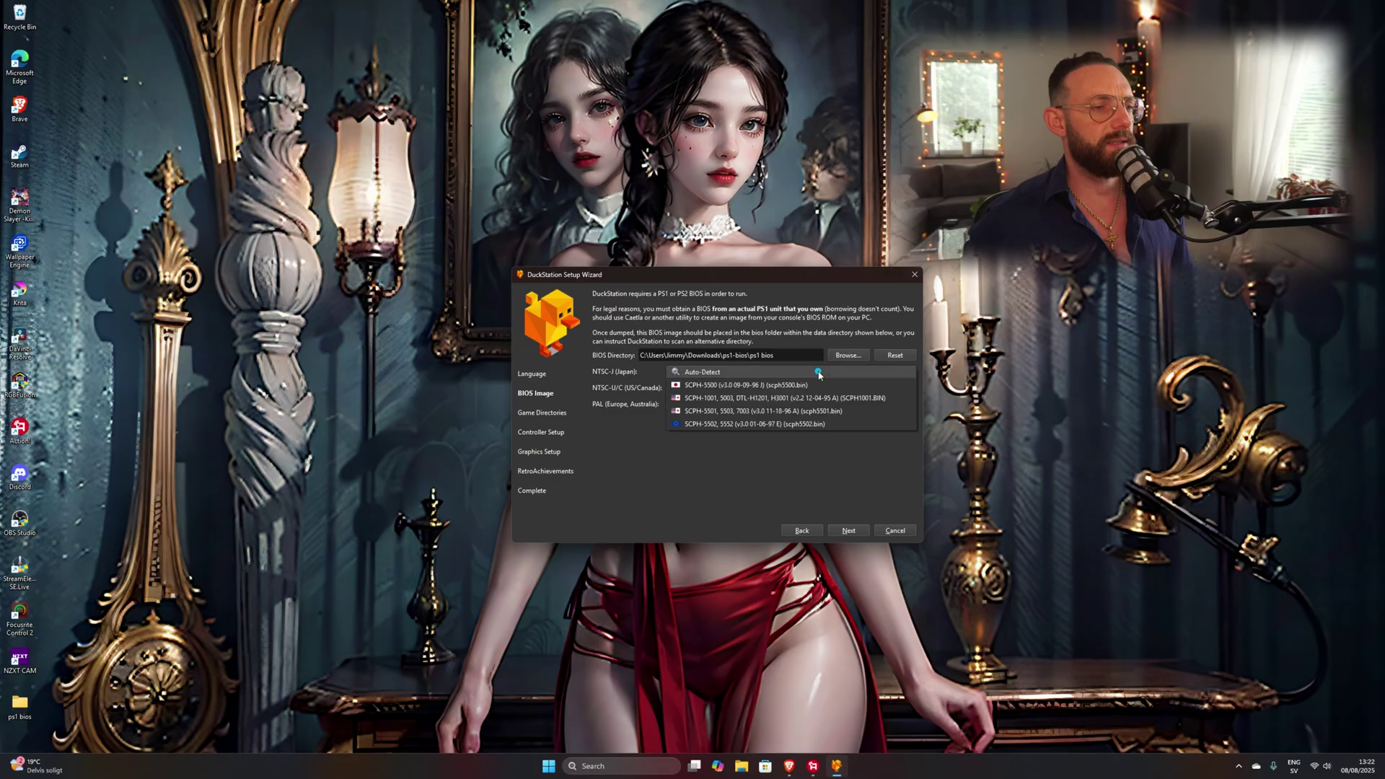
click(815, 369)
click(763, 369)
click(794, 368)
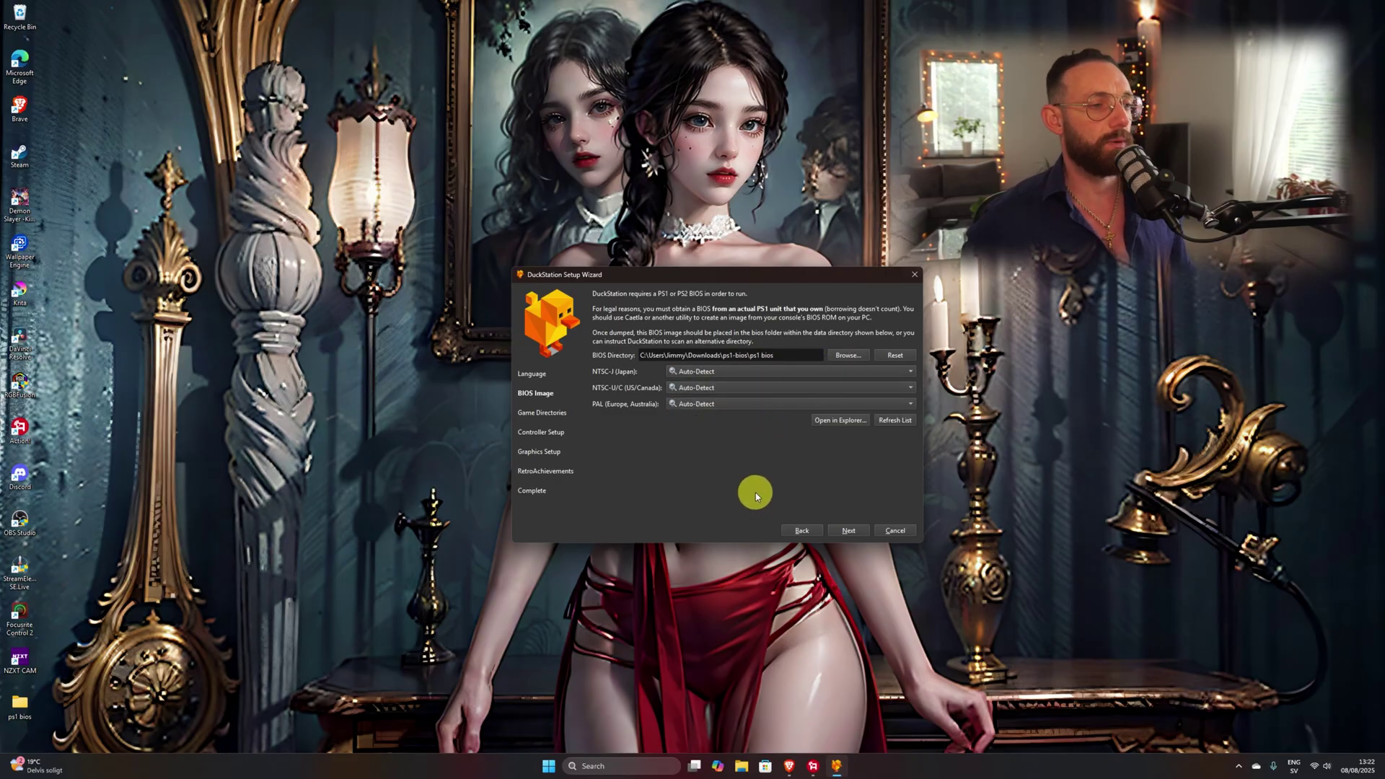
click(851, 532)
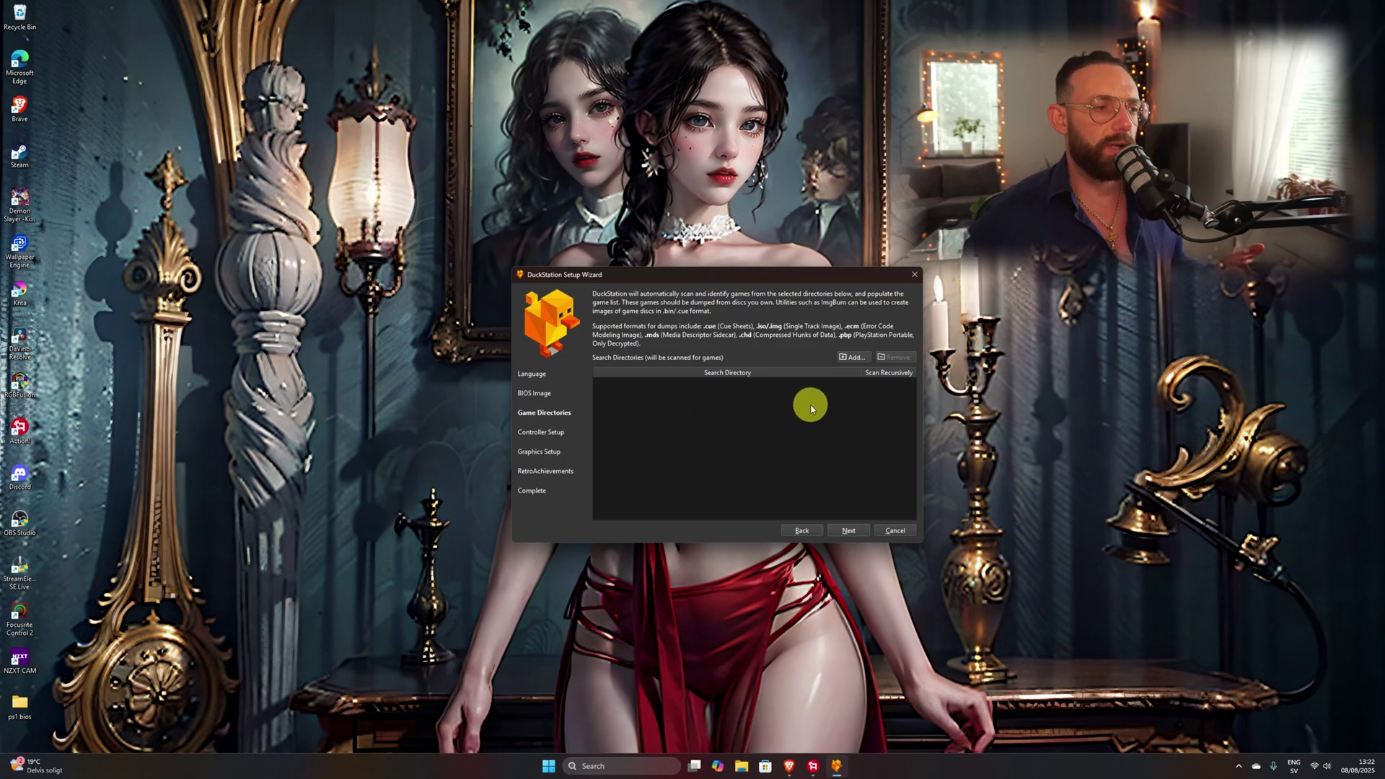
Step: Add D:\Drive D\Rom Games\PlayStation as a recursively scanned game directory, then continue
click(852, 357)
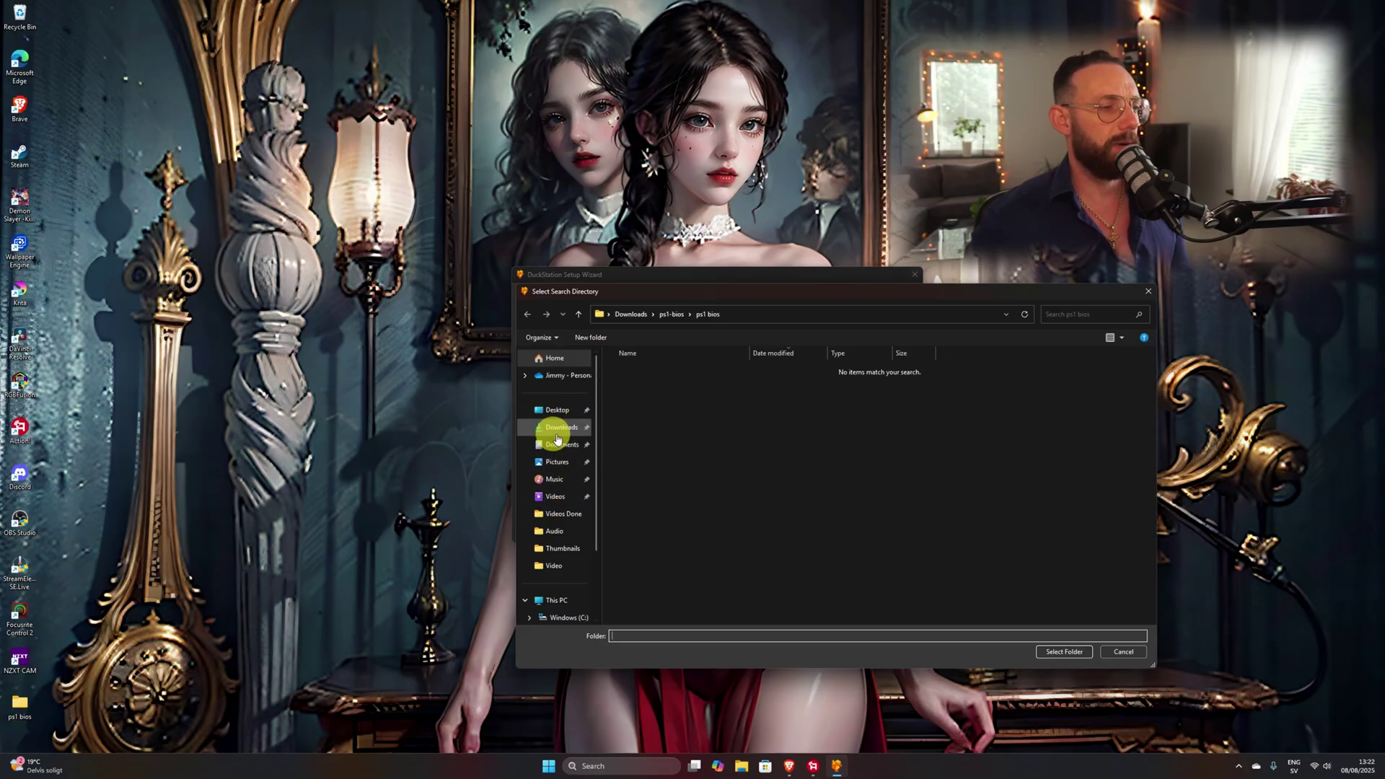
scroll(568, 565, down, 2)
click(568, 566)
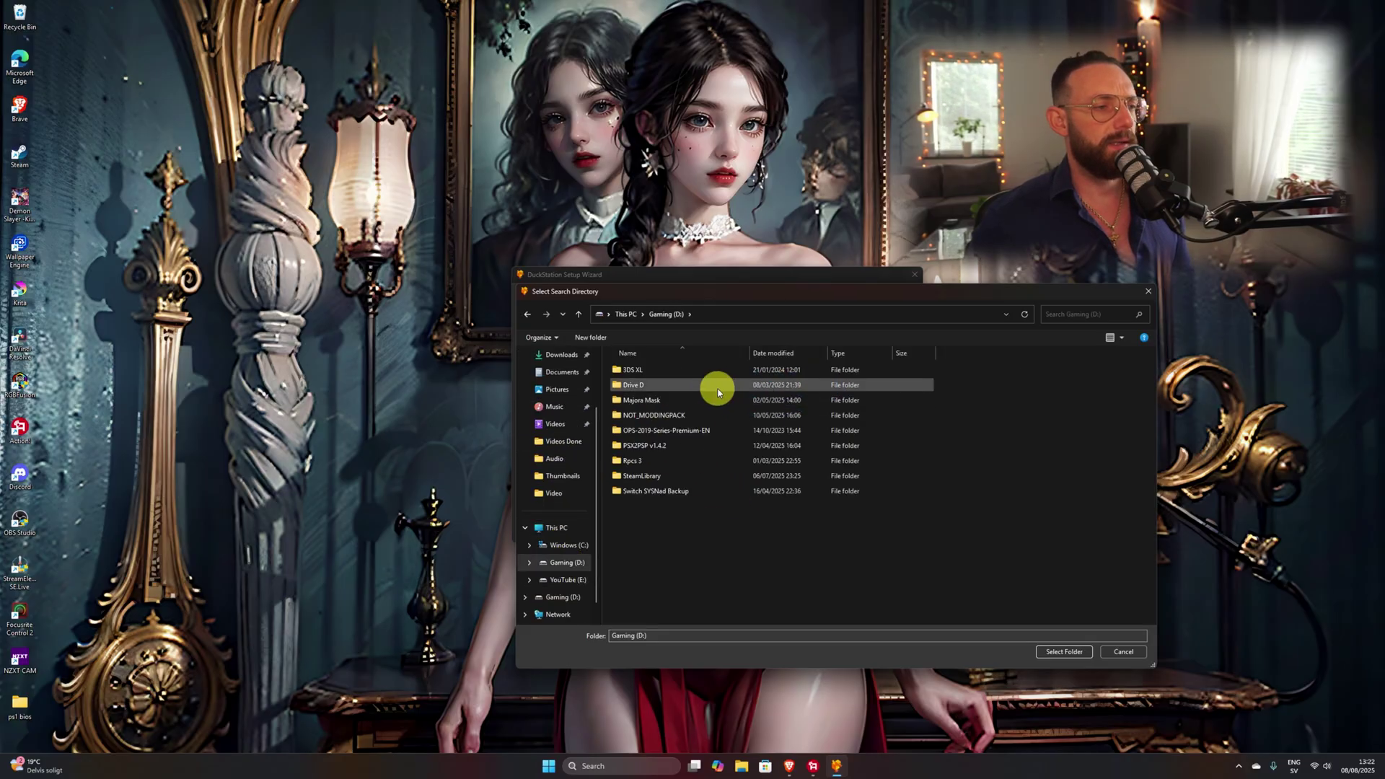
double_click(649, 385)
double_click(650, 389)
click(652, 431)
click(1064, 651)
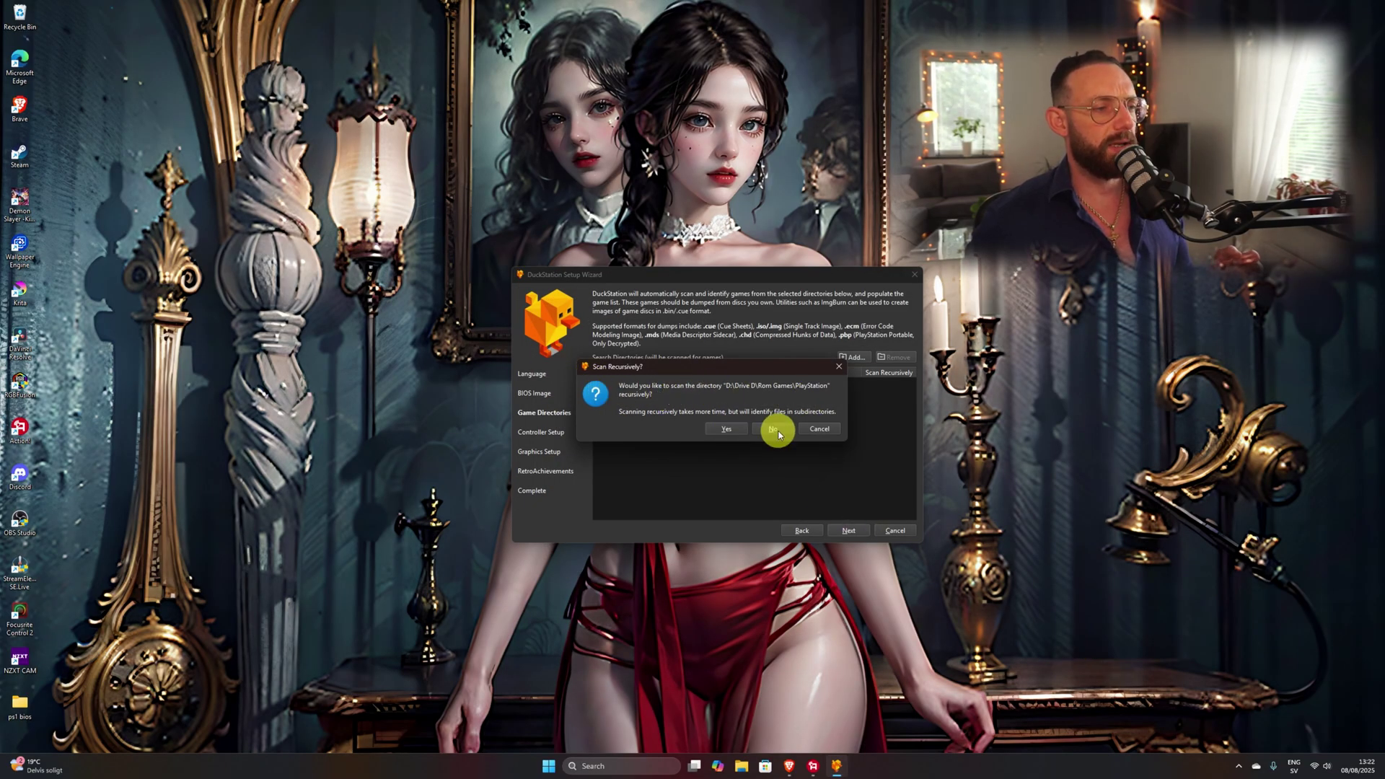
click(729, 428)
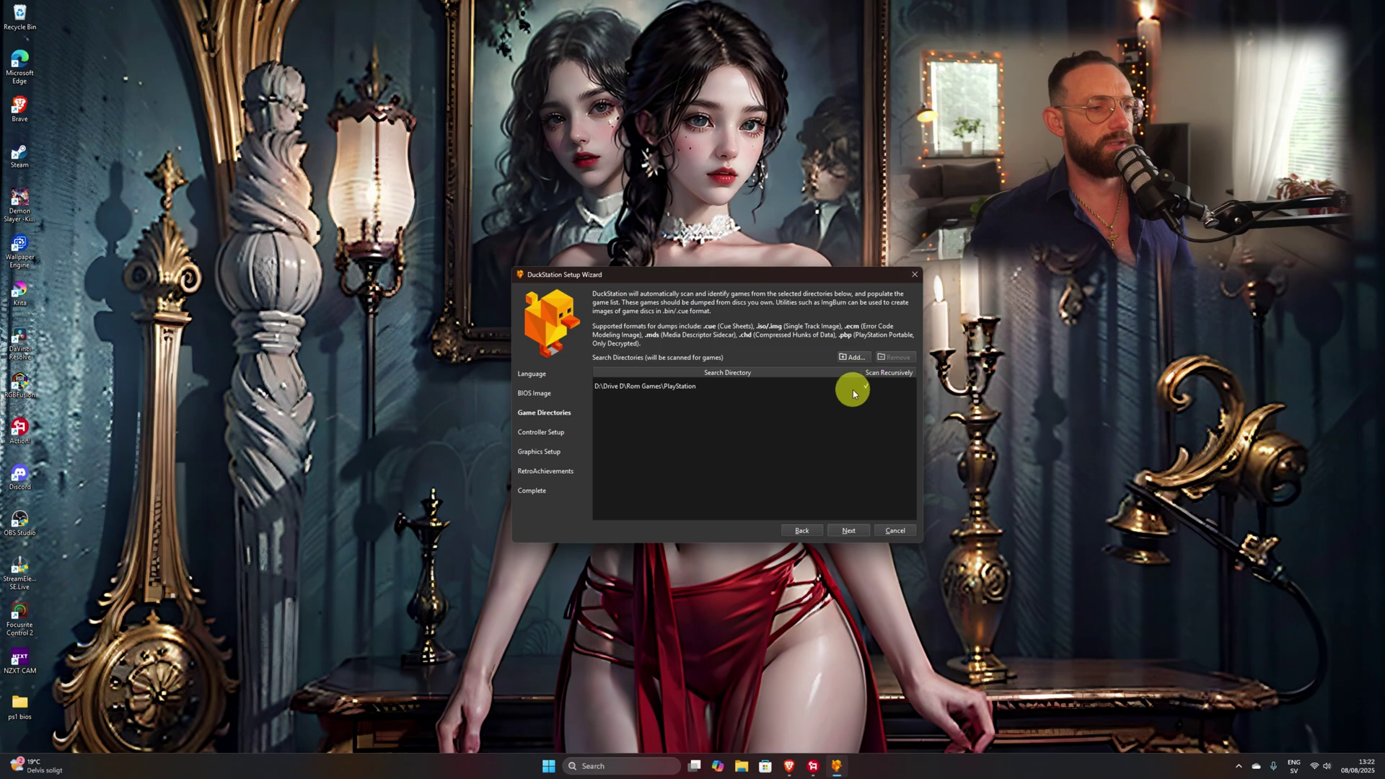
click(848, 531)
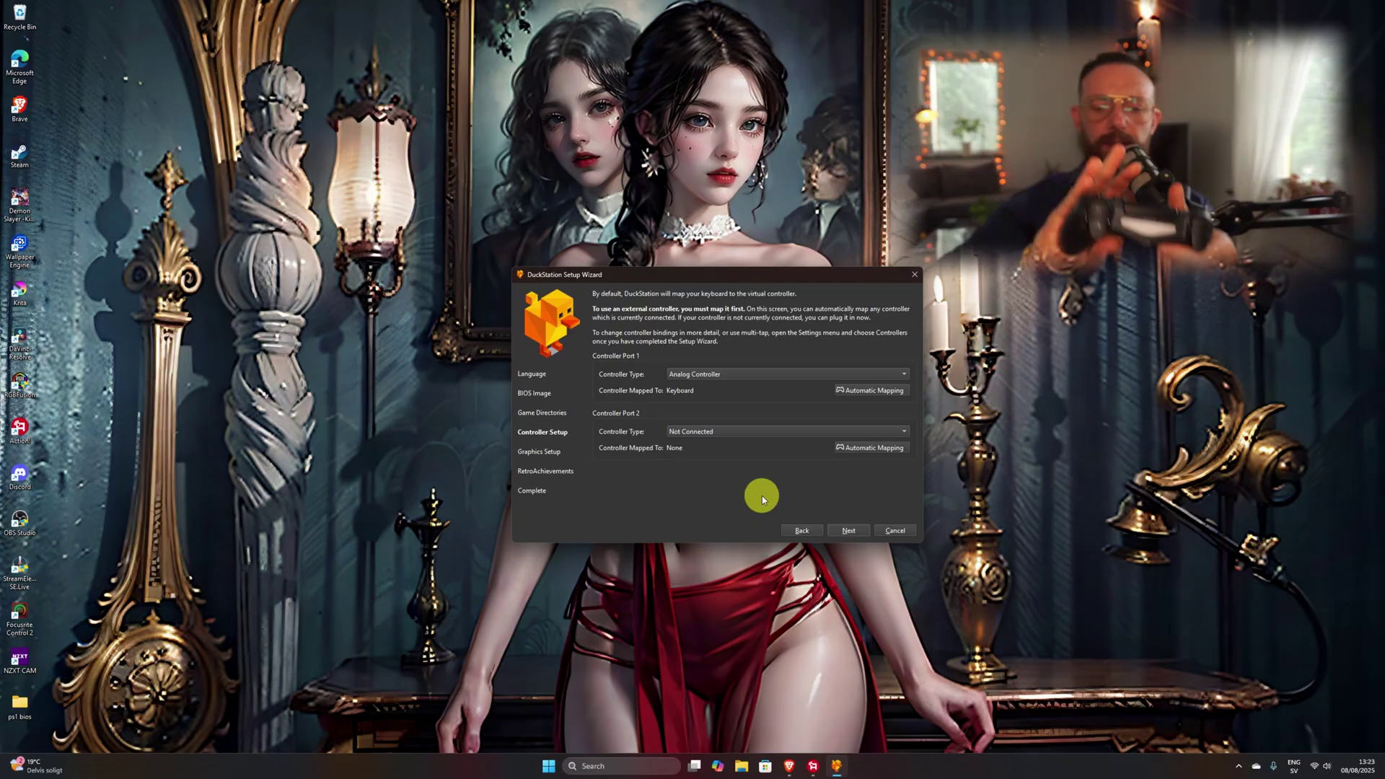
Step: Pair the Wireless Controller over Windows Bluetooth
click(1319, 766)
click(1352, 591)
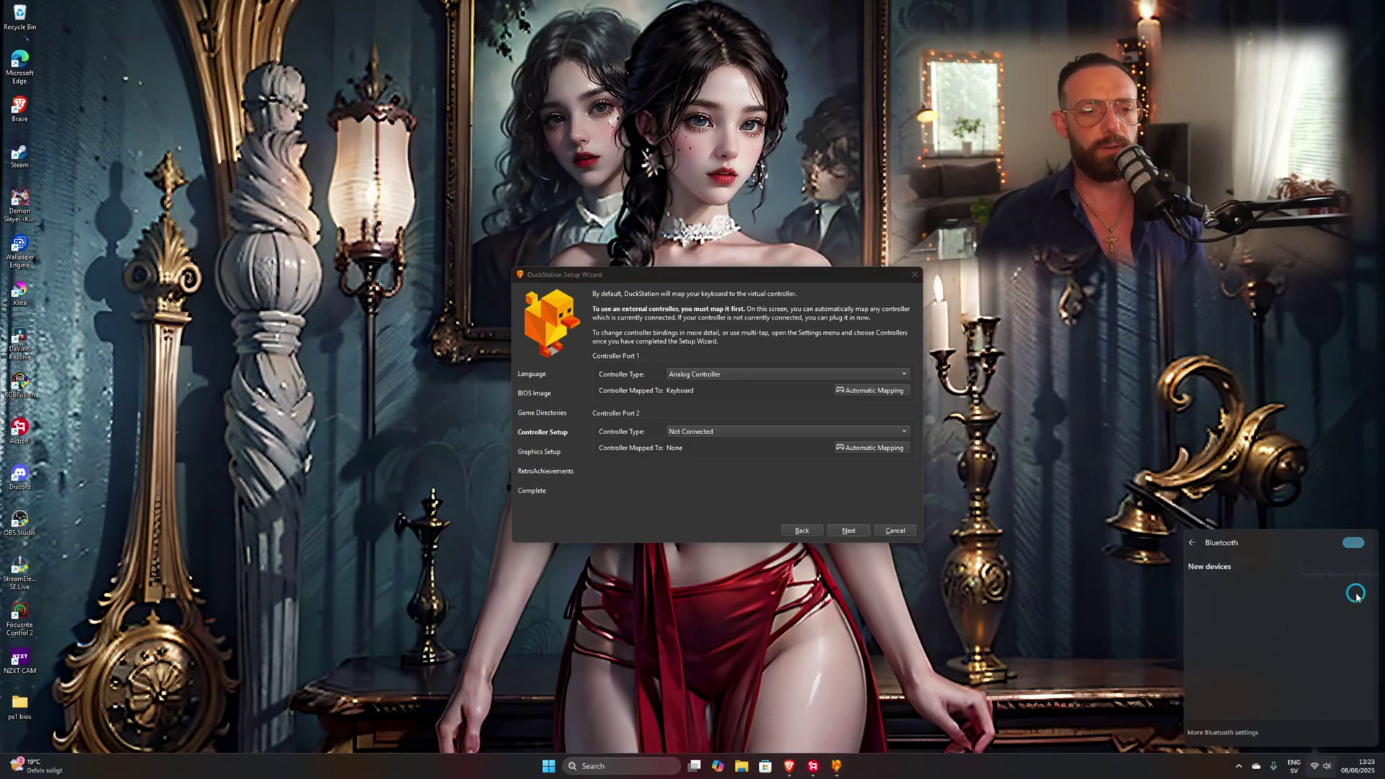
click(1264, 691)
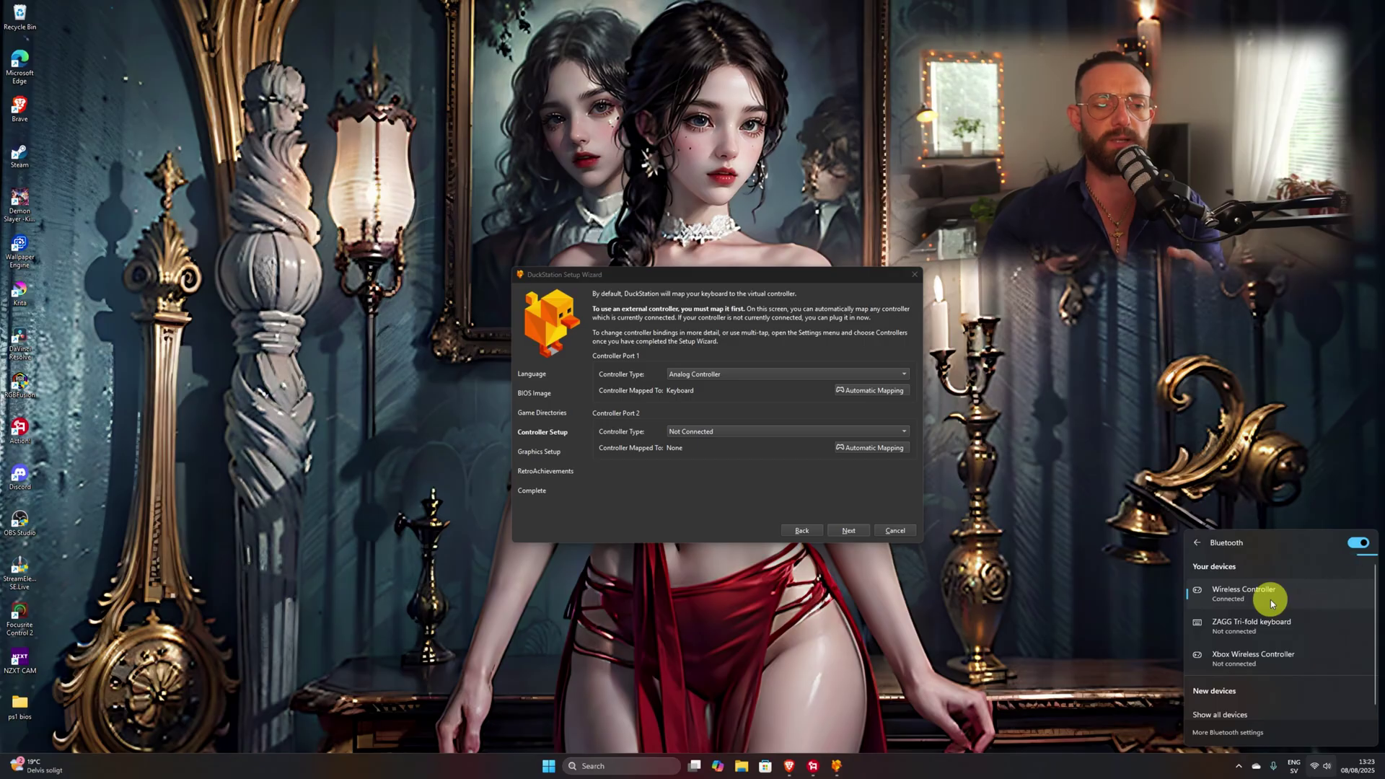
click(735, 387)
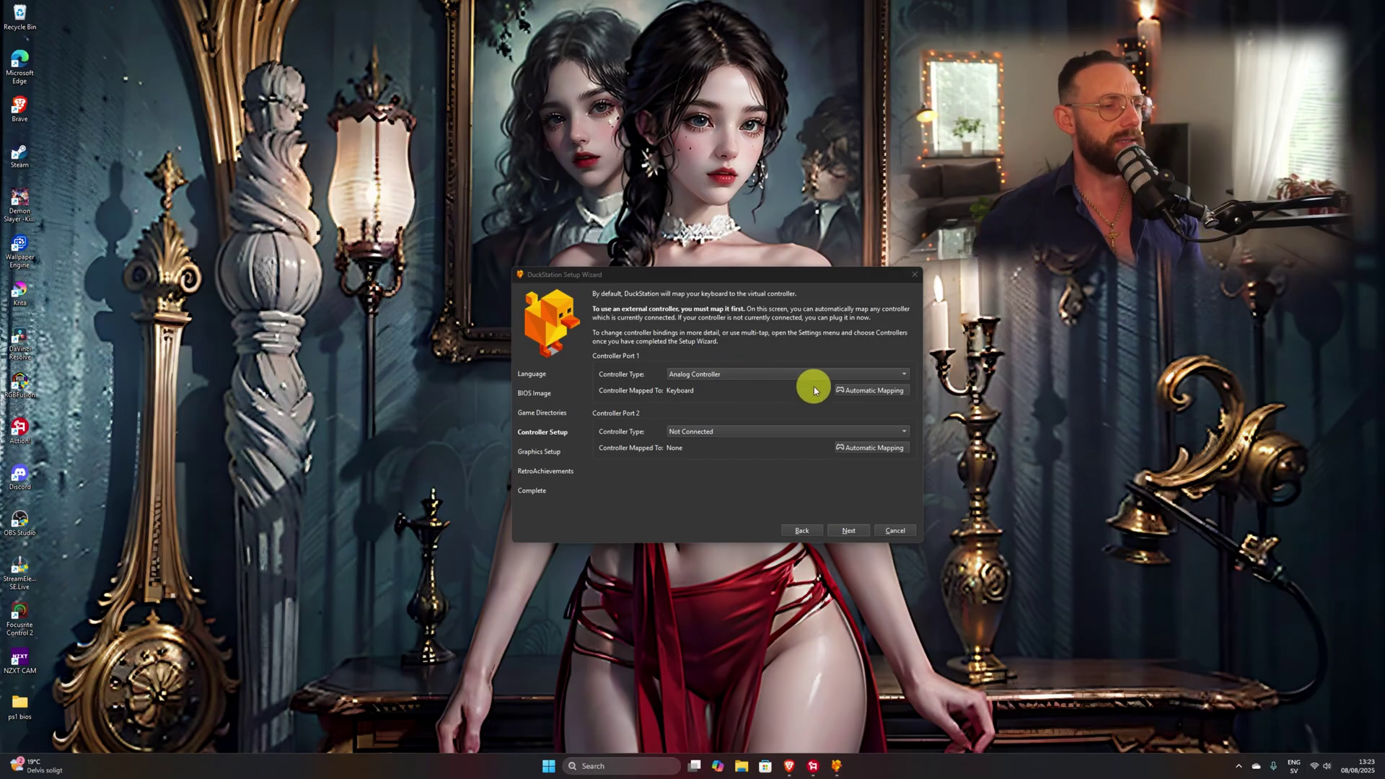
Step: Auto-map controller Port 1 to the SDL-0 device and continue
click(873, 391)
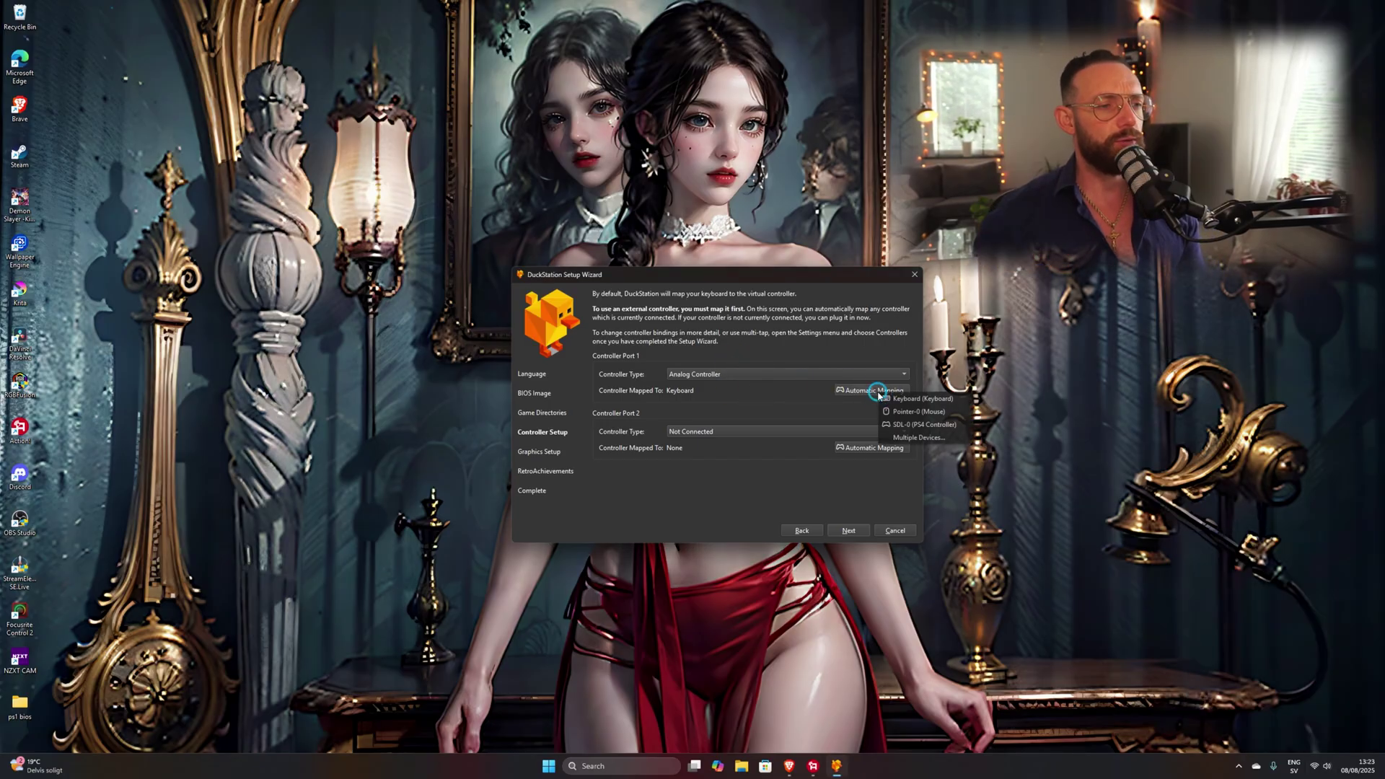
click(930, 426)
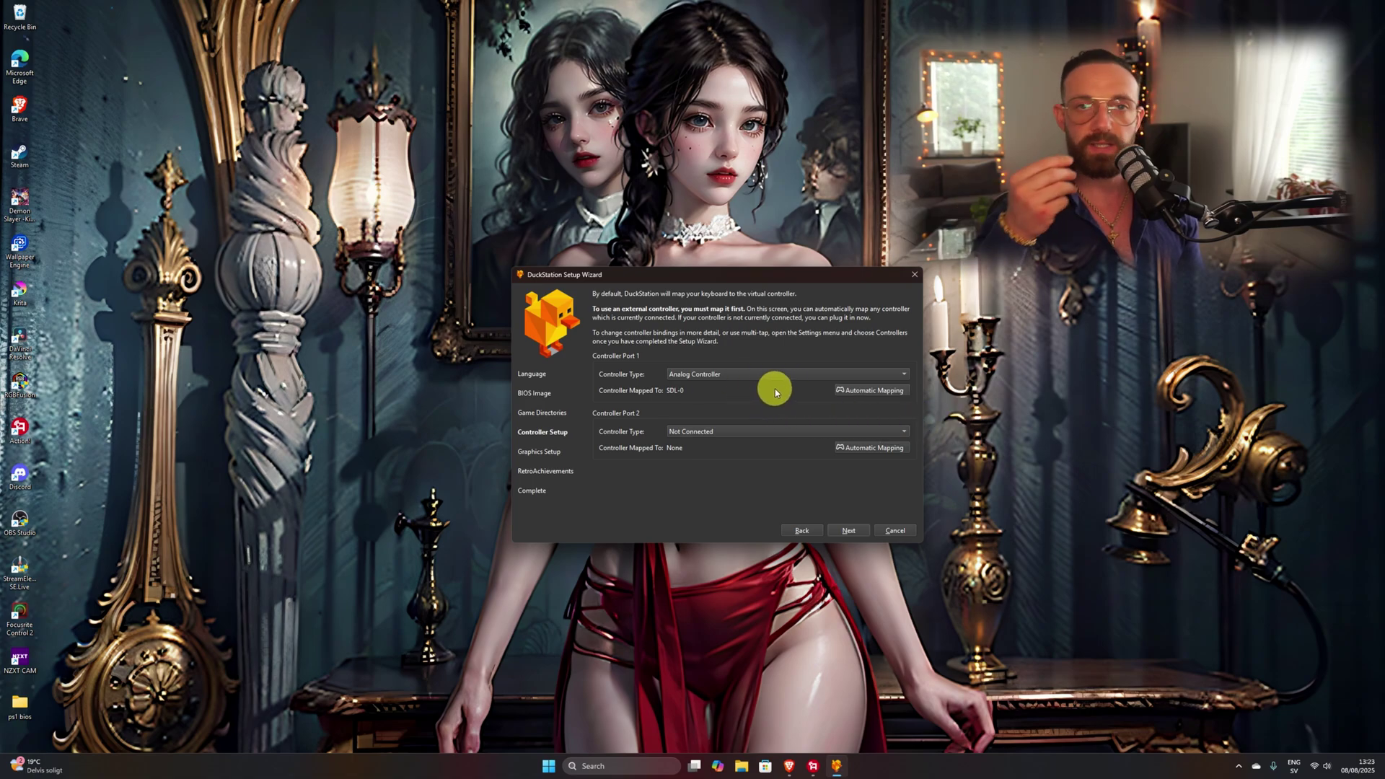
click(847, 530)
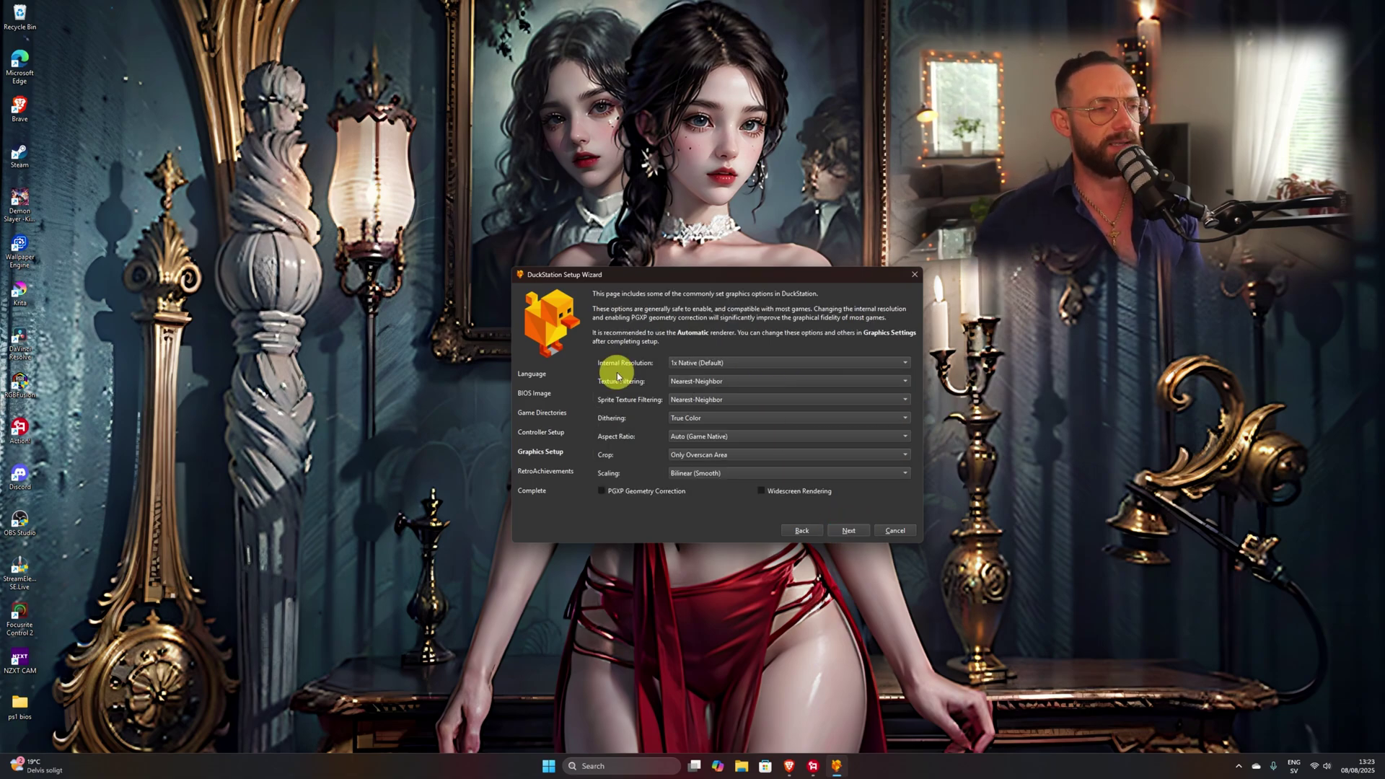
Step: Choose 6x Native (for 1440p) resolution, 16:9 aspect ratio, and PGXP Geometry Correction
click(793, 363)
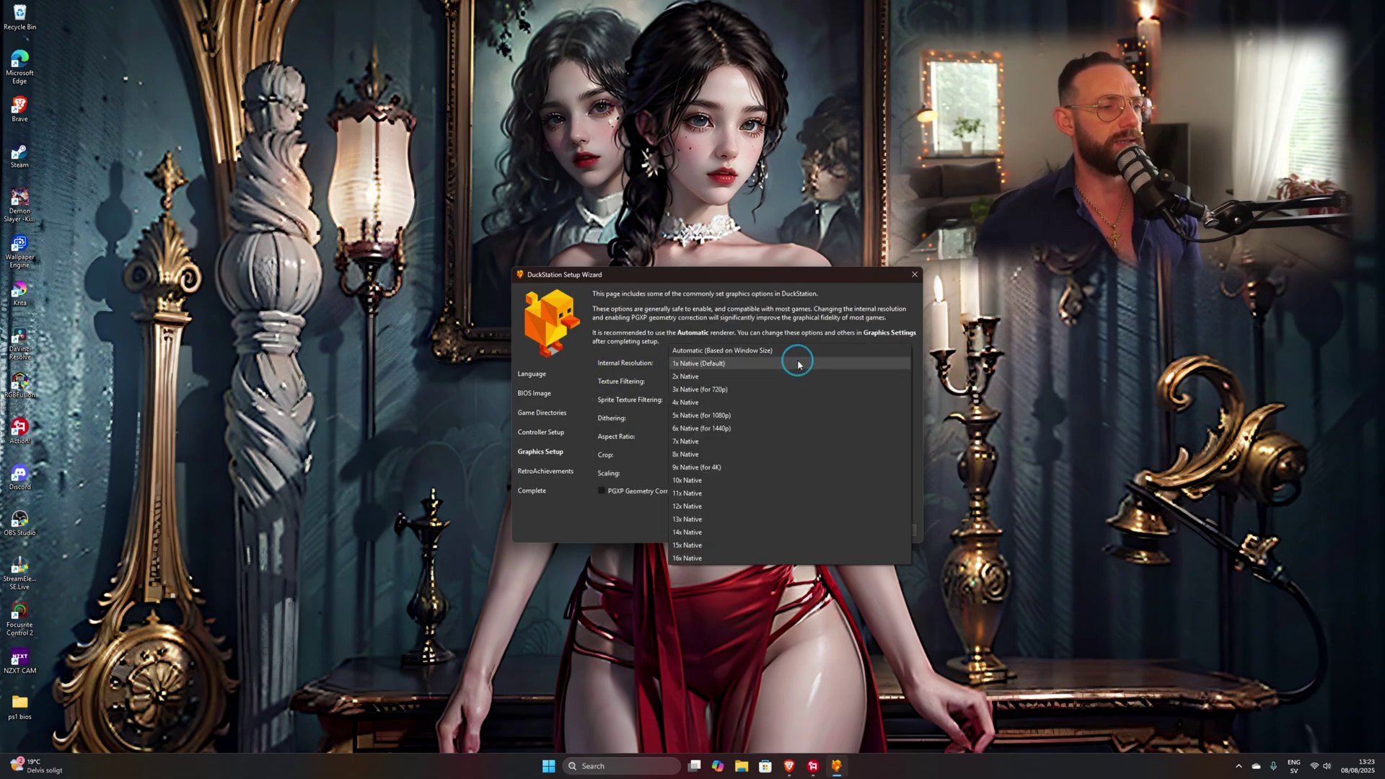
click(735, 430)
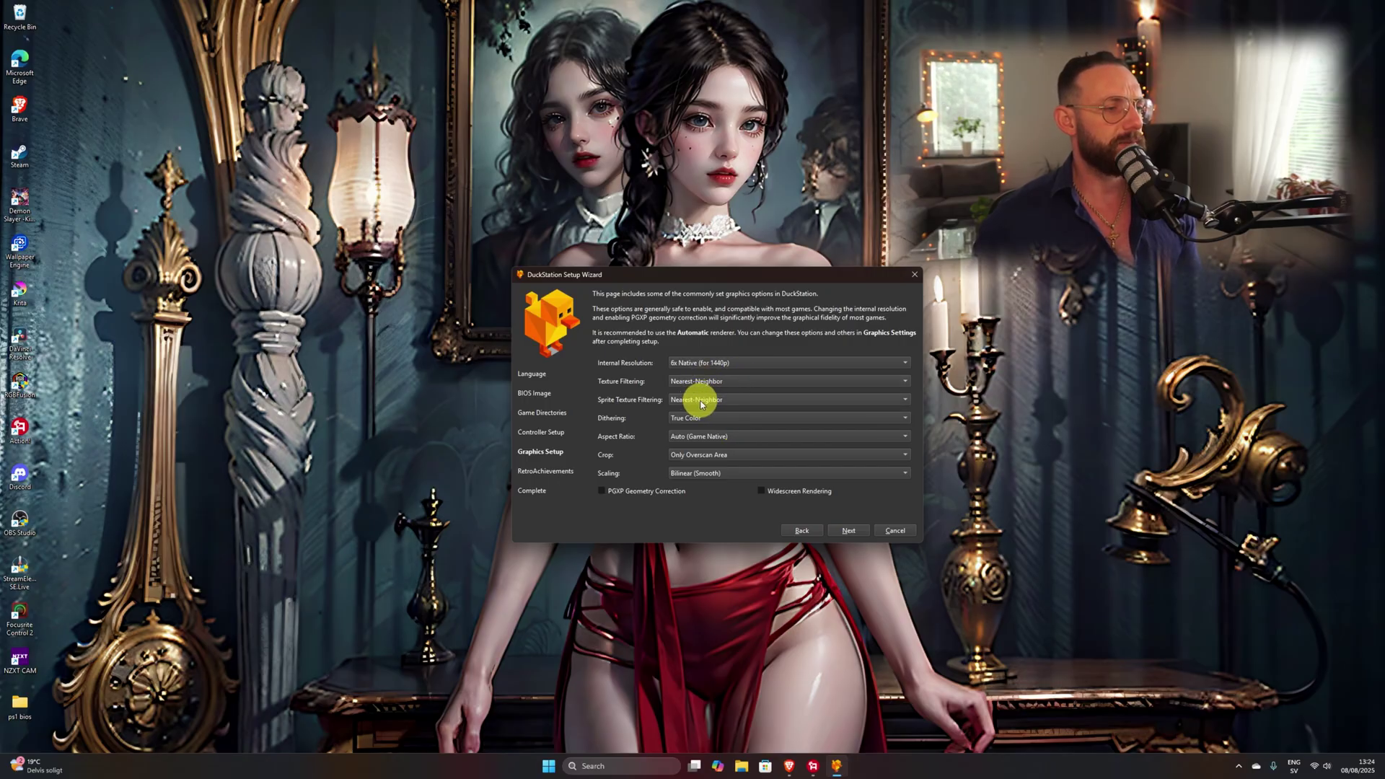
click(734, 437)
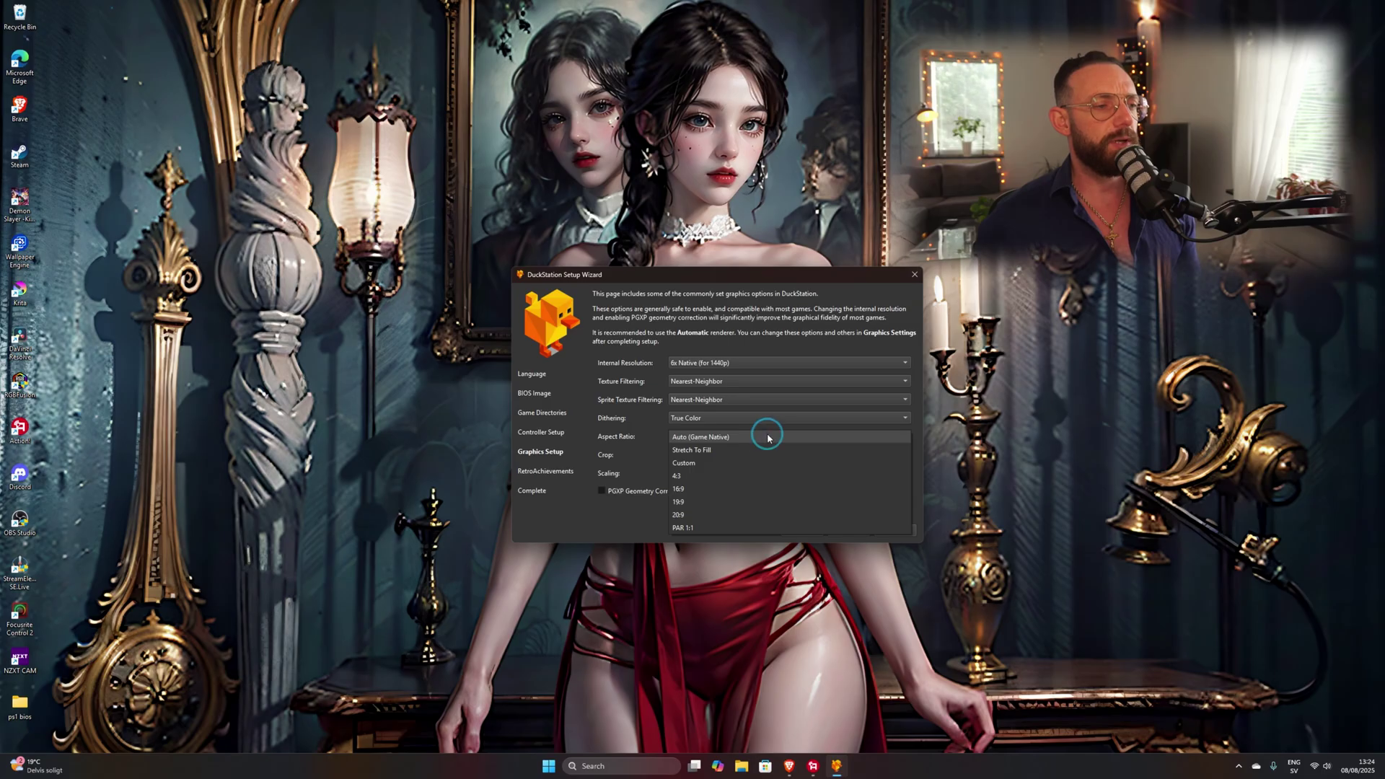
click(697, 489)
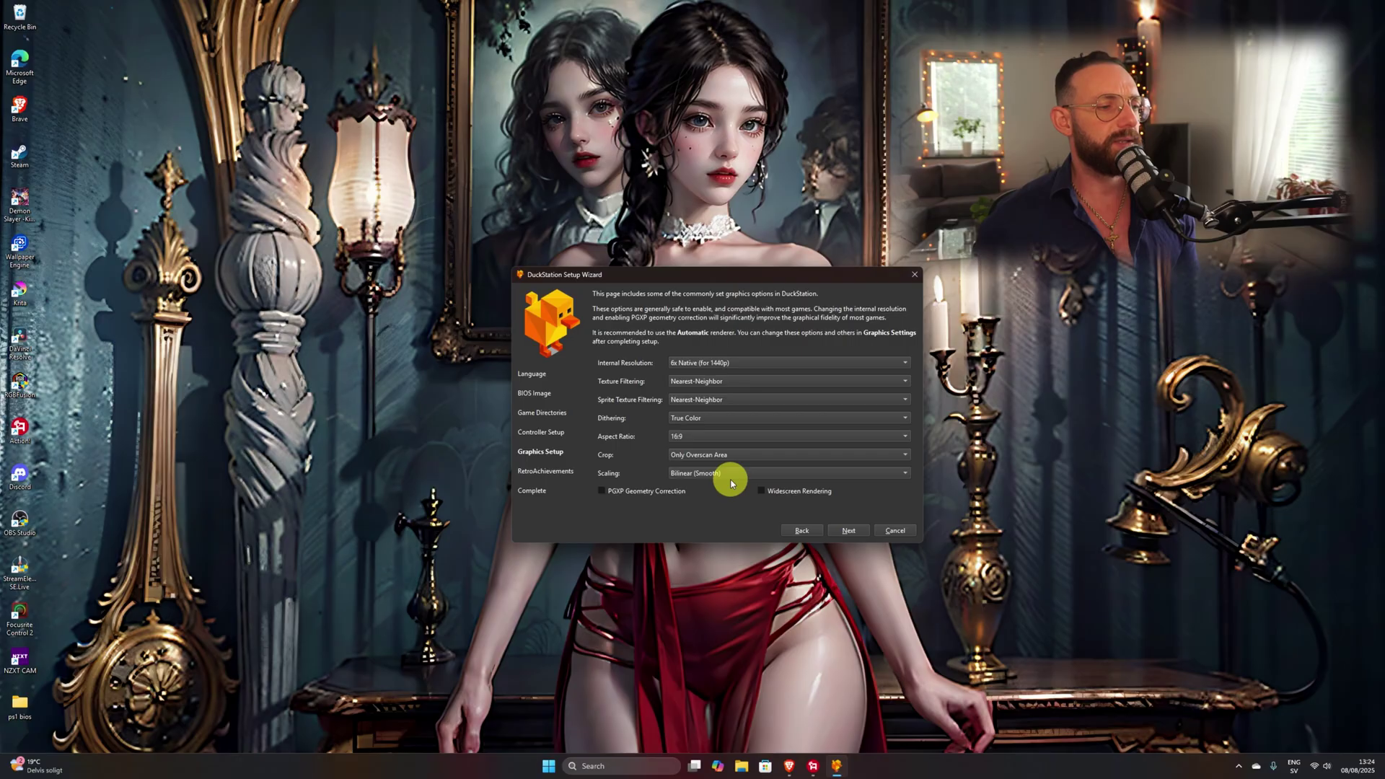
click(603, 491)
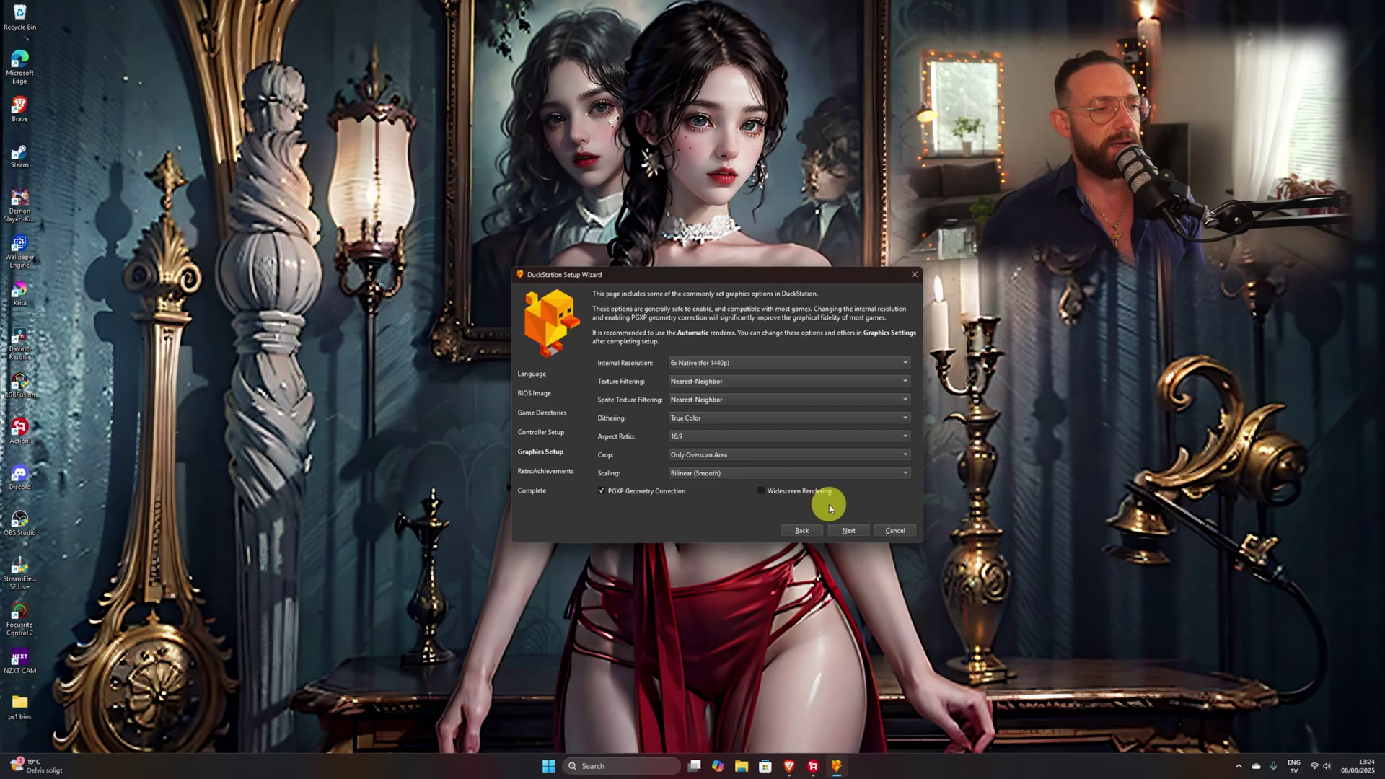
click(844, 532)
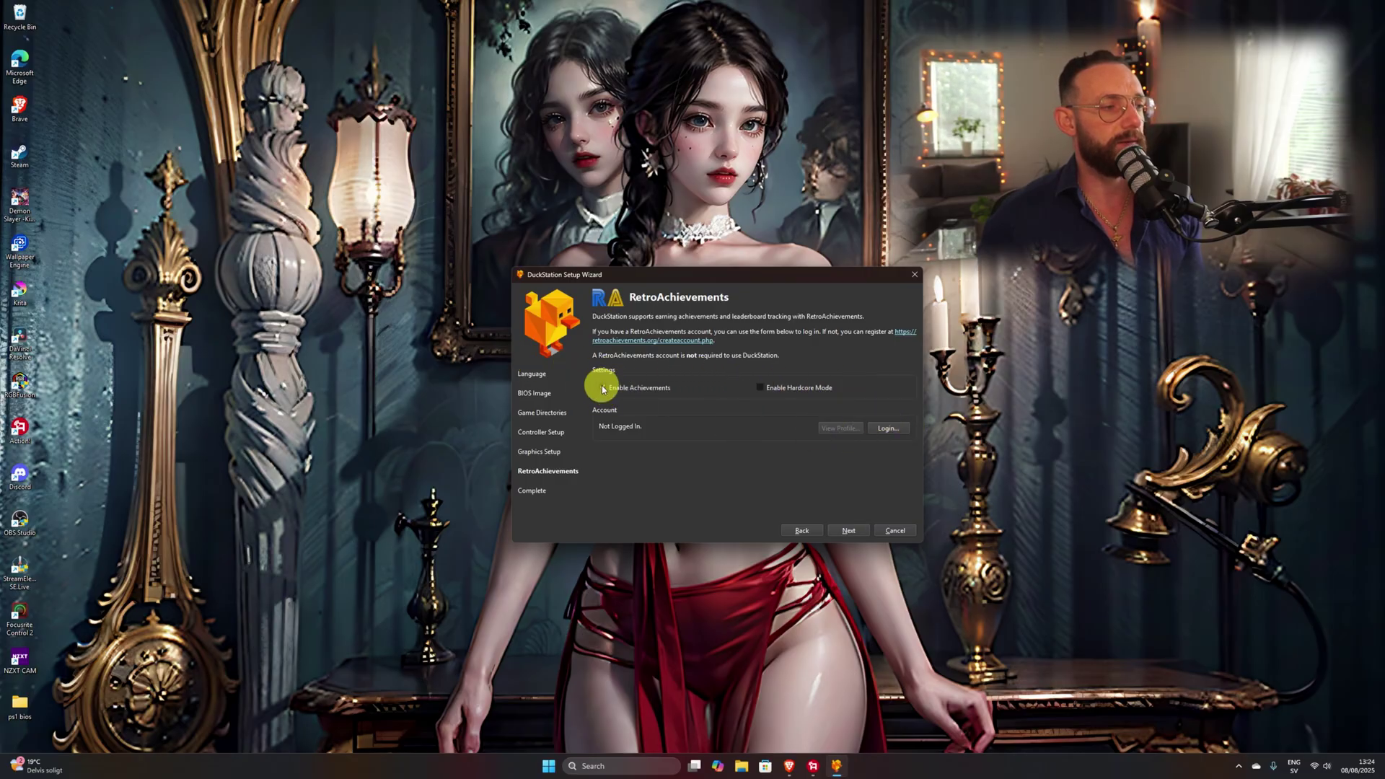
Step: Skip RetroAchievements and finish the setup wizard
click(848, 531)
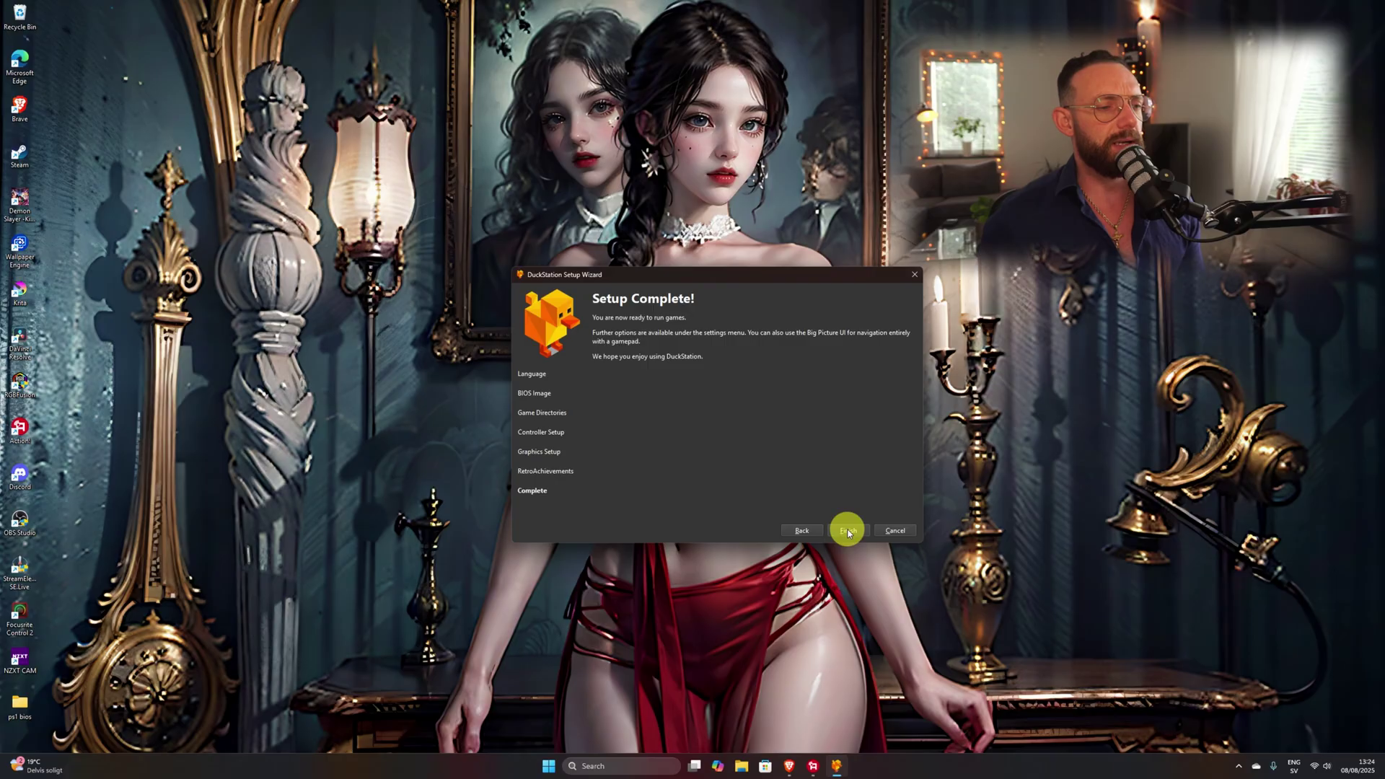
click(848, 532)
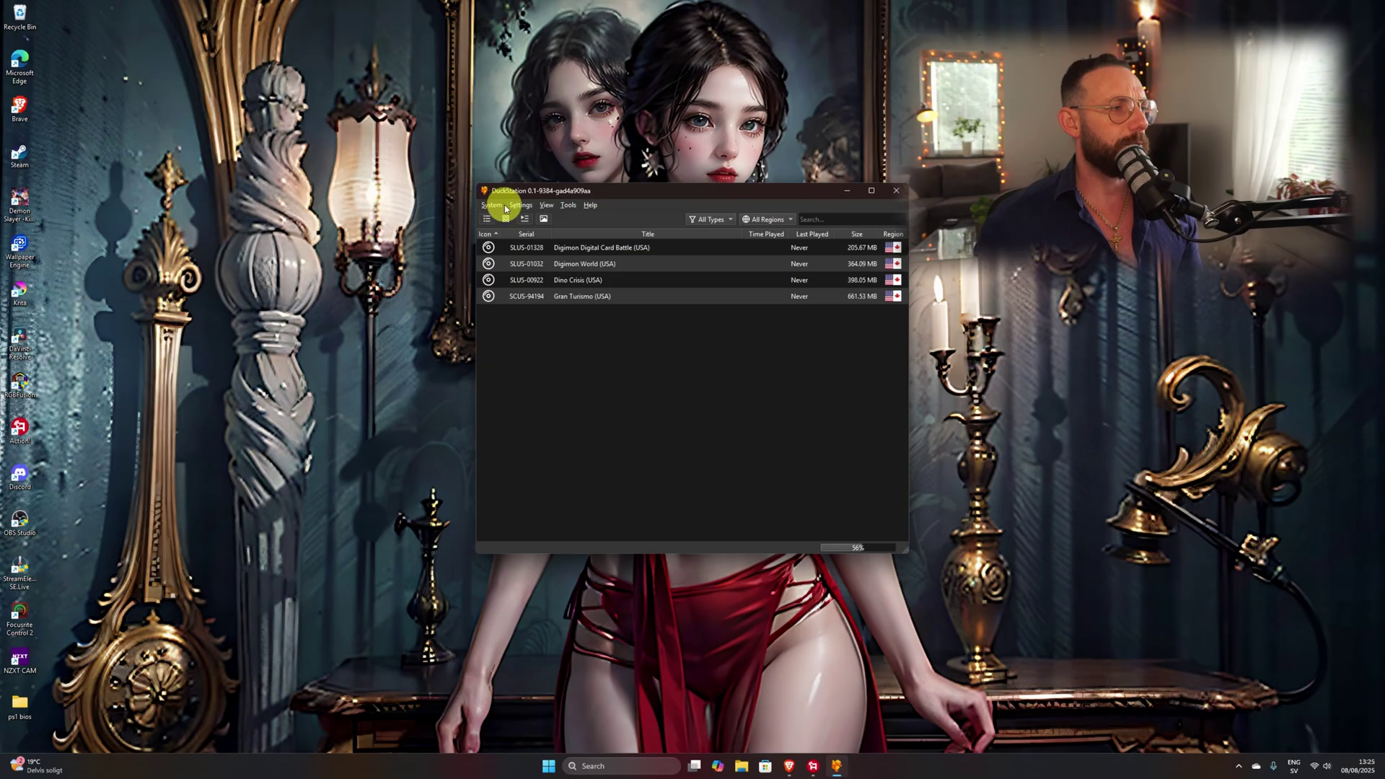
Step: Turn on Start Fullscreen in the Interface settings
click(488, 205)
mouse_move(520, 208)
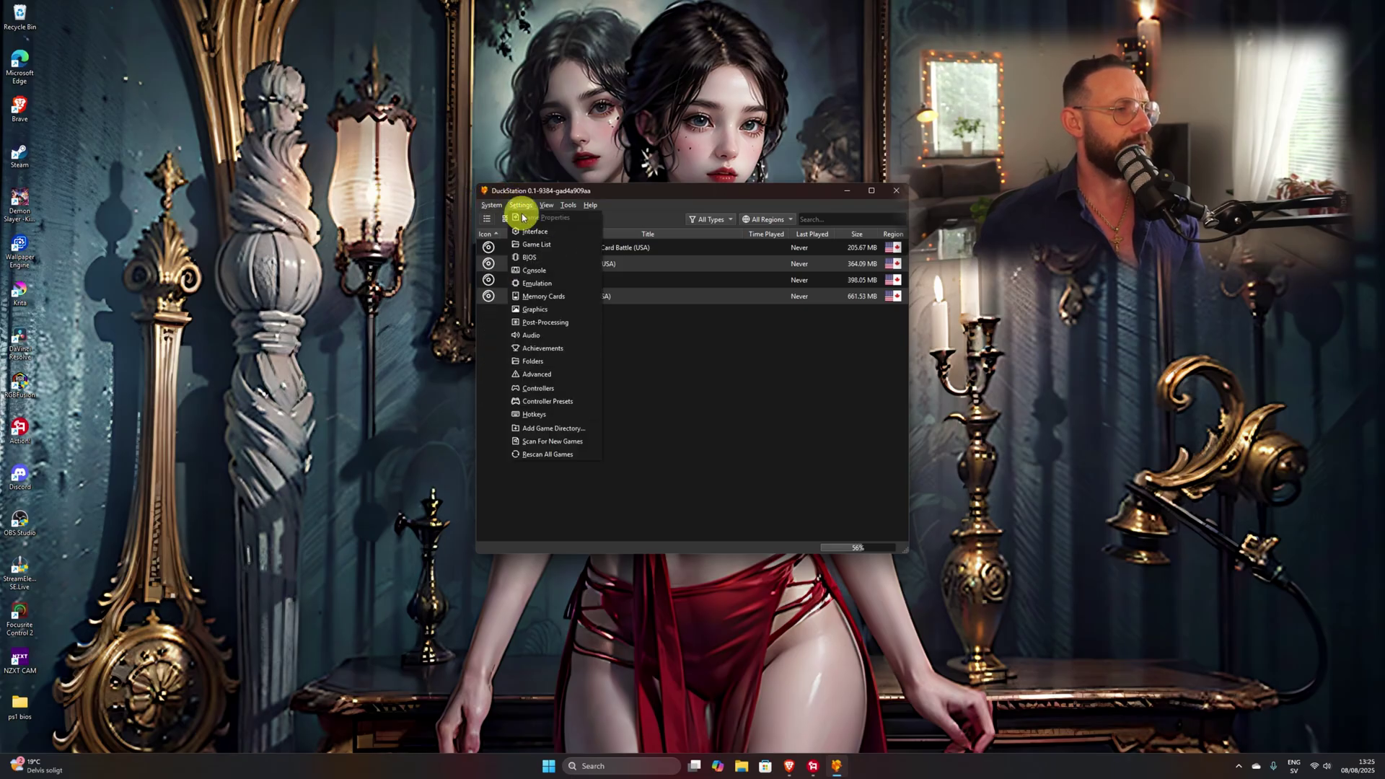
click(533, 232)
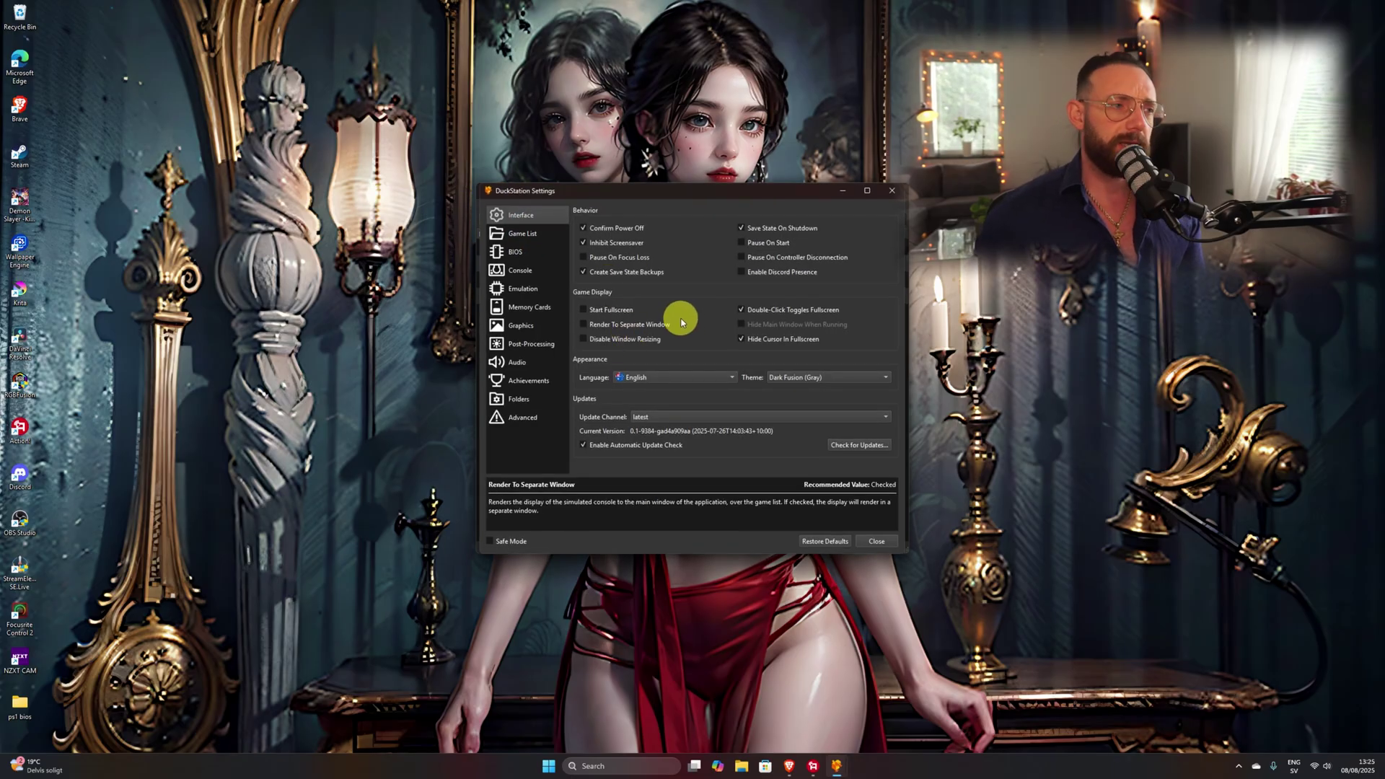
click(584, 309)
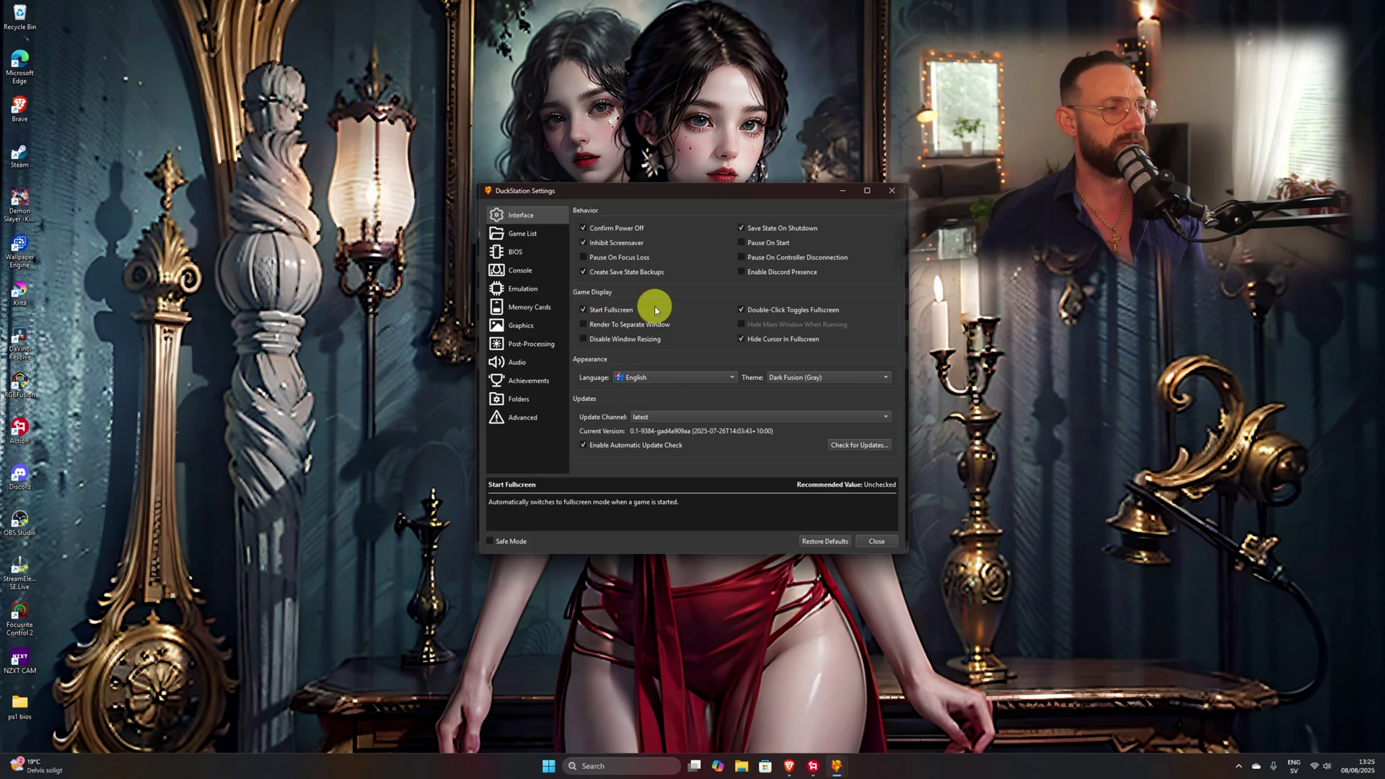
Step: Look through the Console and Advanced settings pages, then close Settings
click(519, 269)
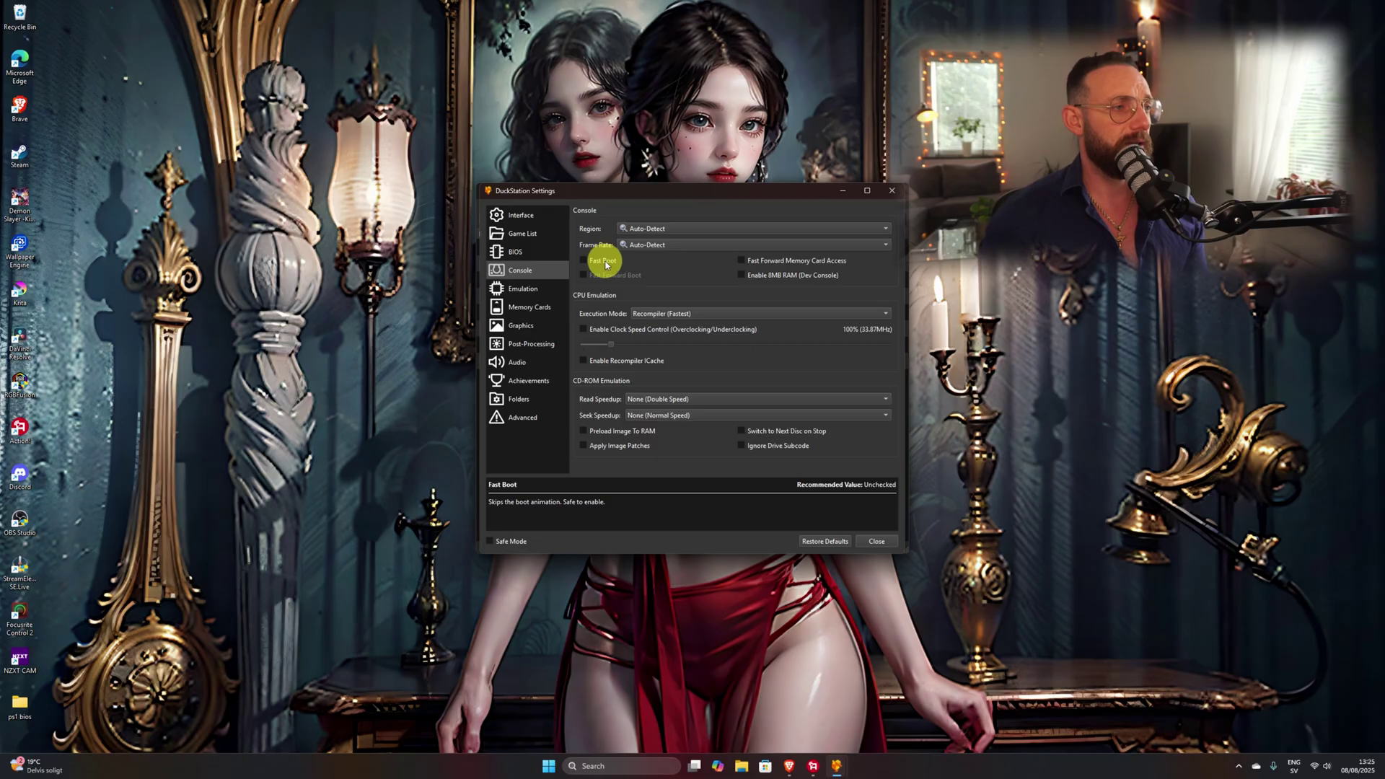
click(521, 289)
click(522, 416)
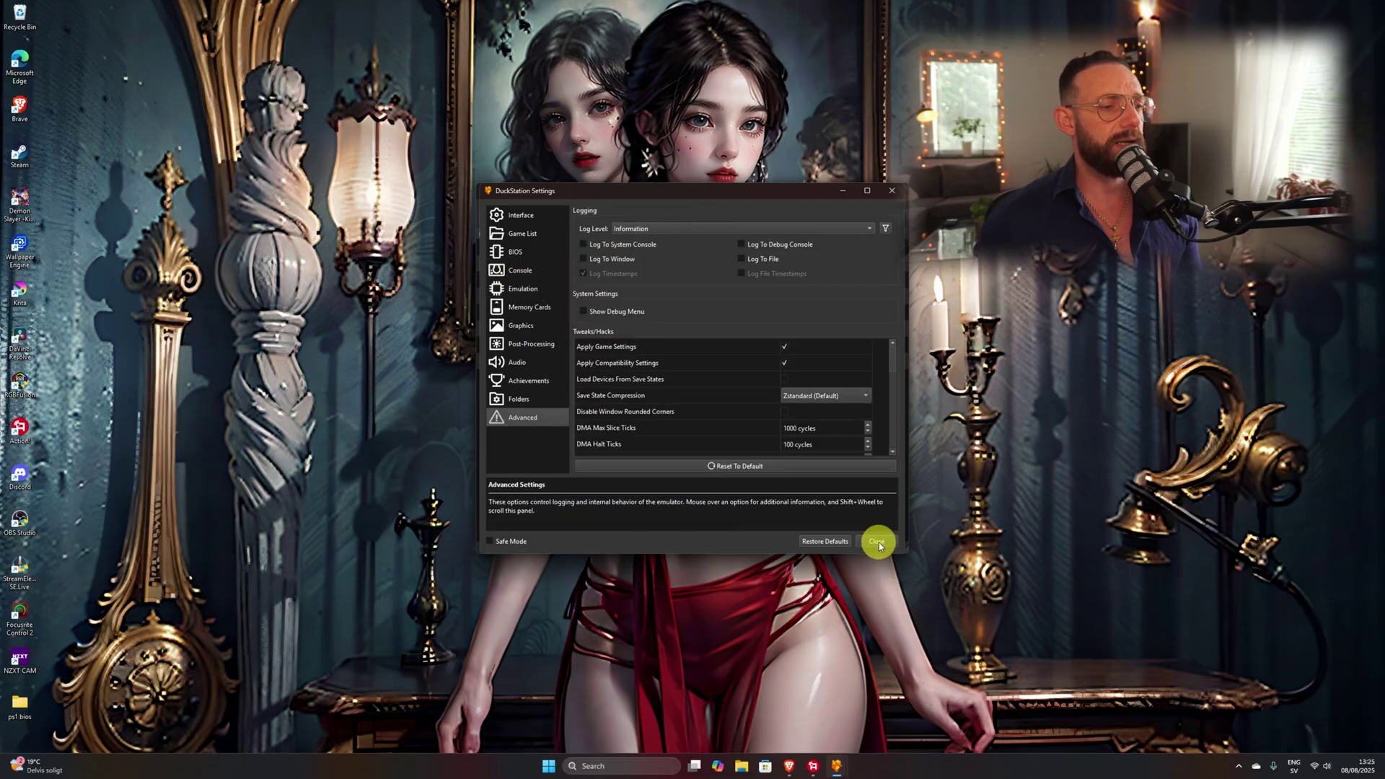
click(876, 541)
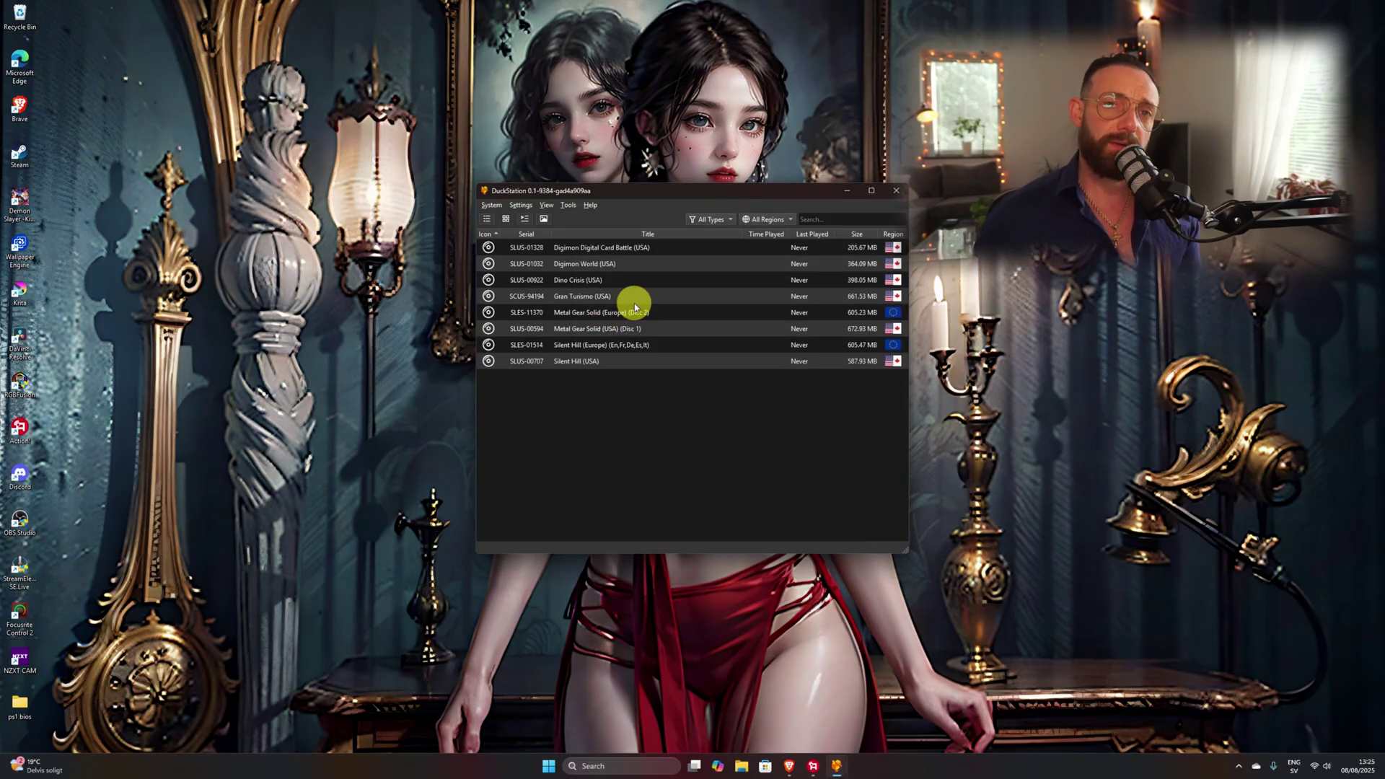
Step: Launch Metal Gear Solid, start on Easy difficulty, and walk the character right and left
double_click(597, 322)
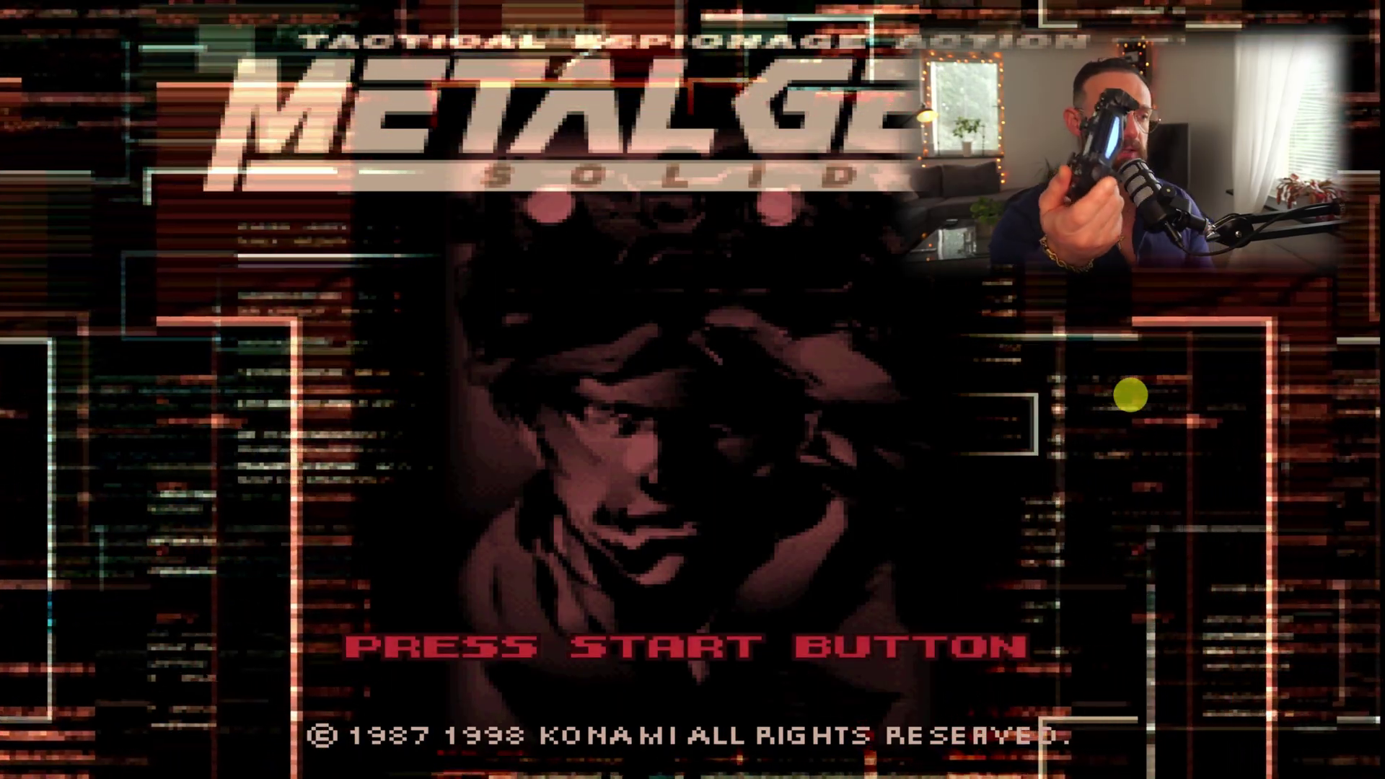
key(Return)
key(Return)
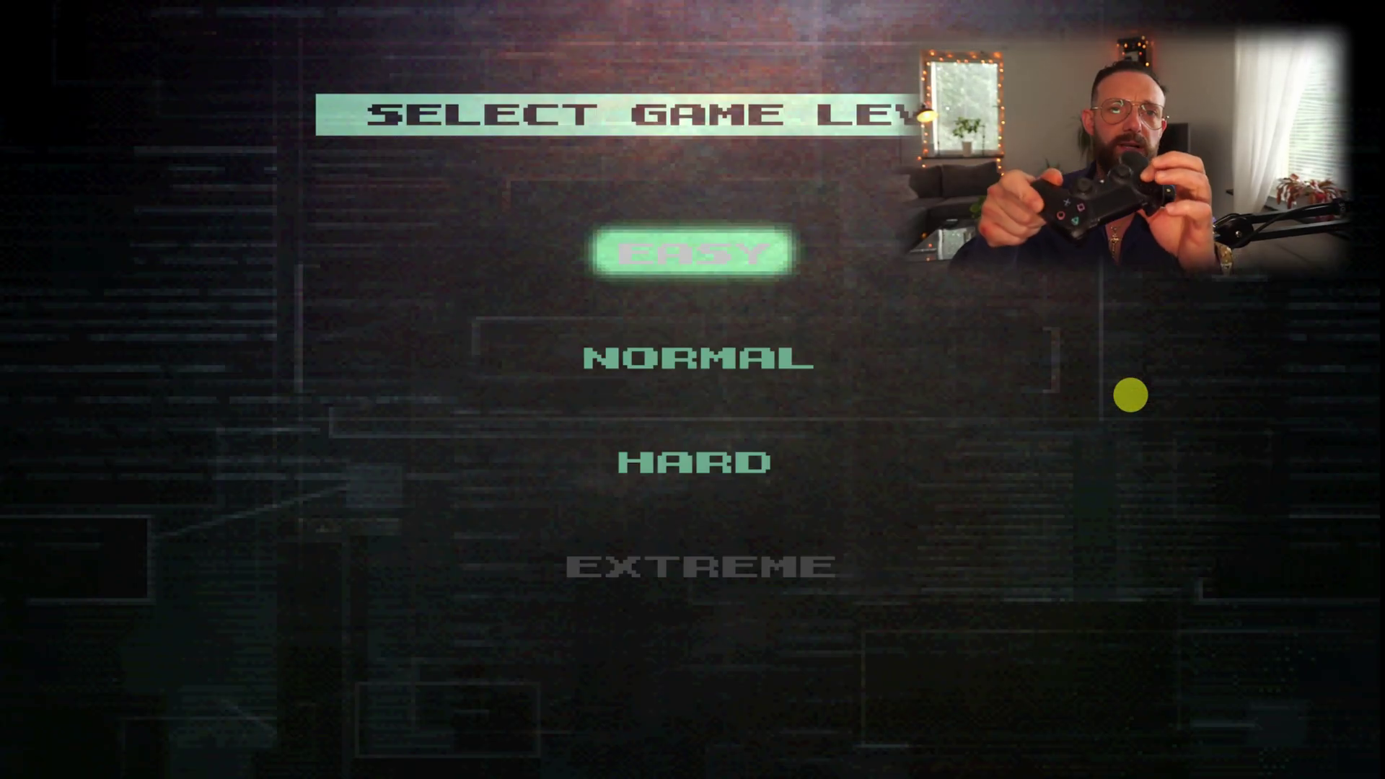
key(Down)
key(Up)
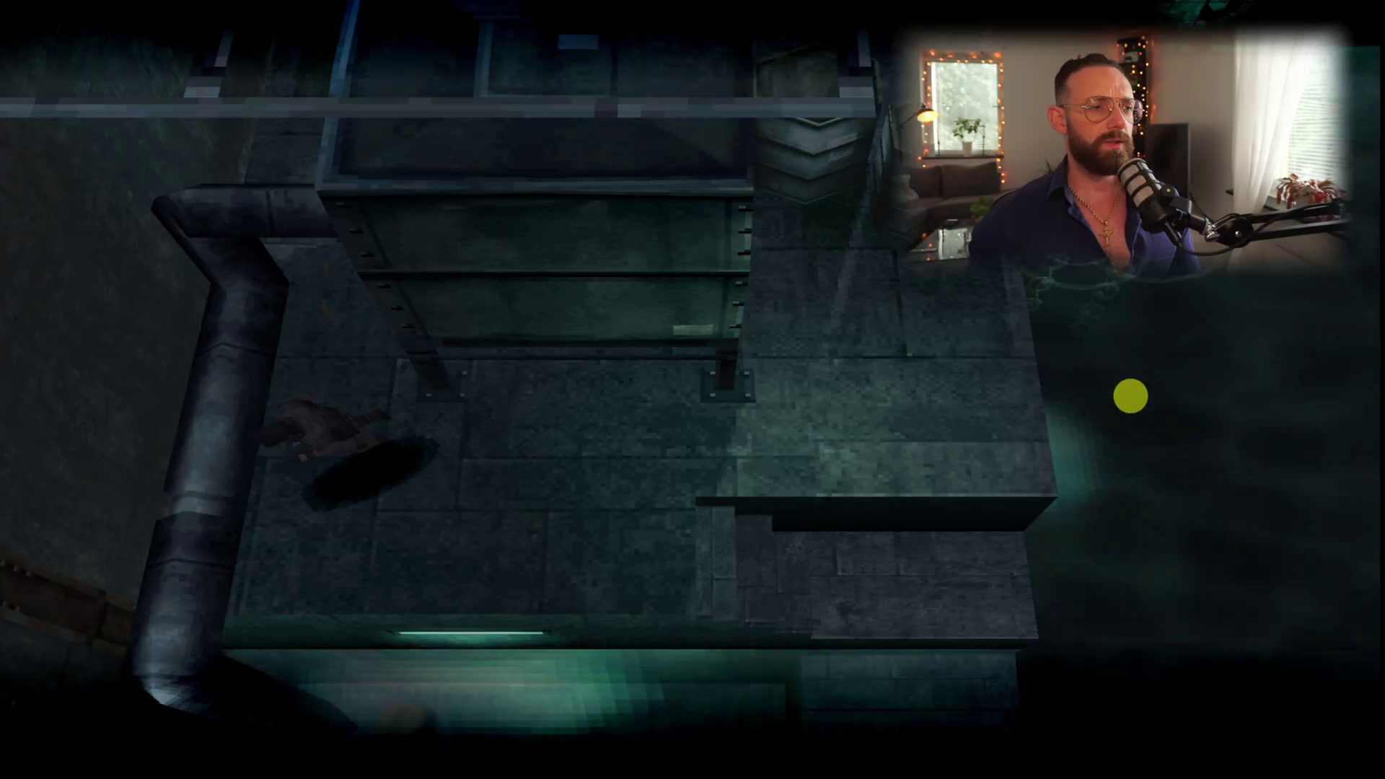
key(Right)
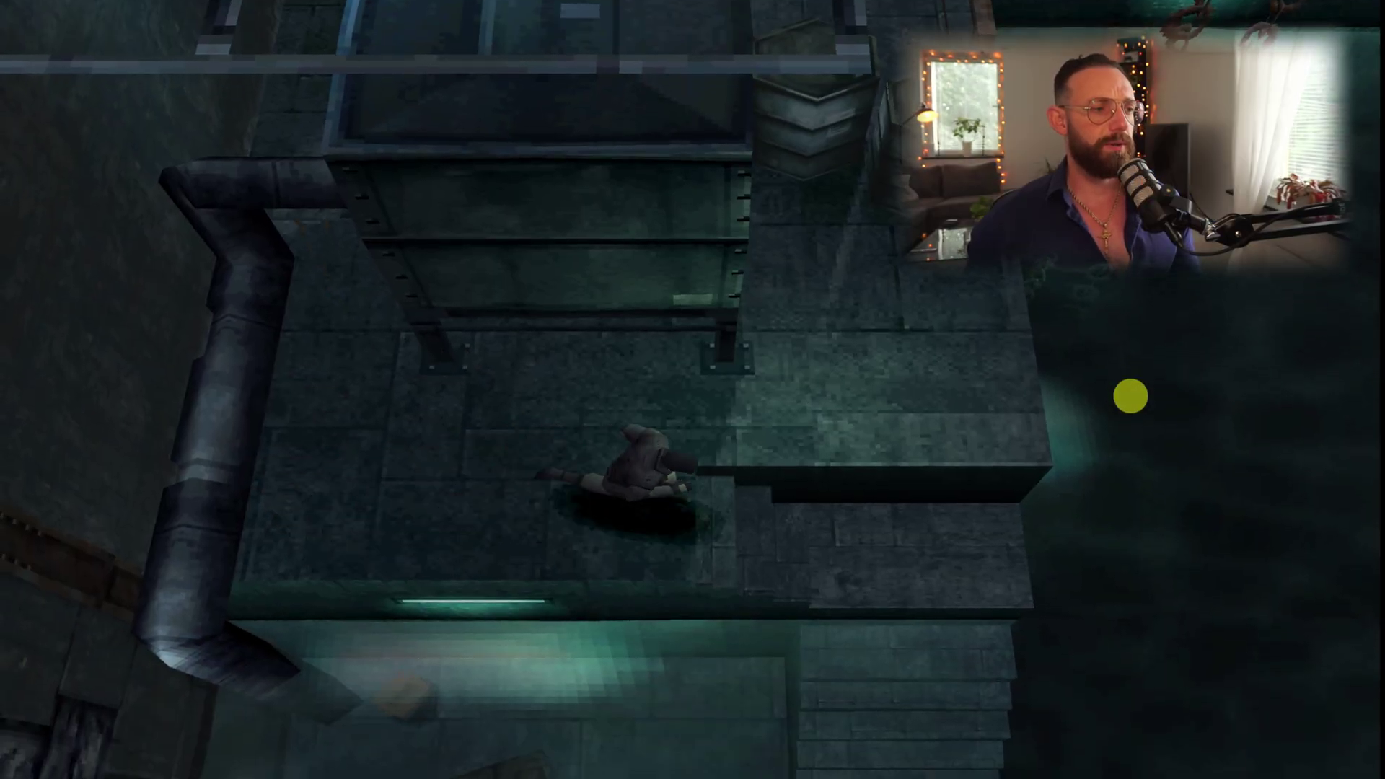
key(Left)
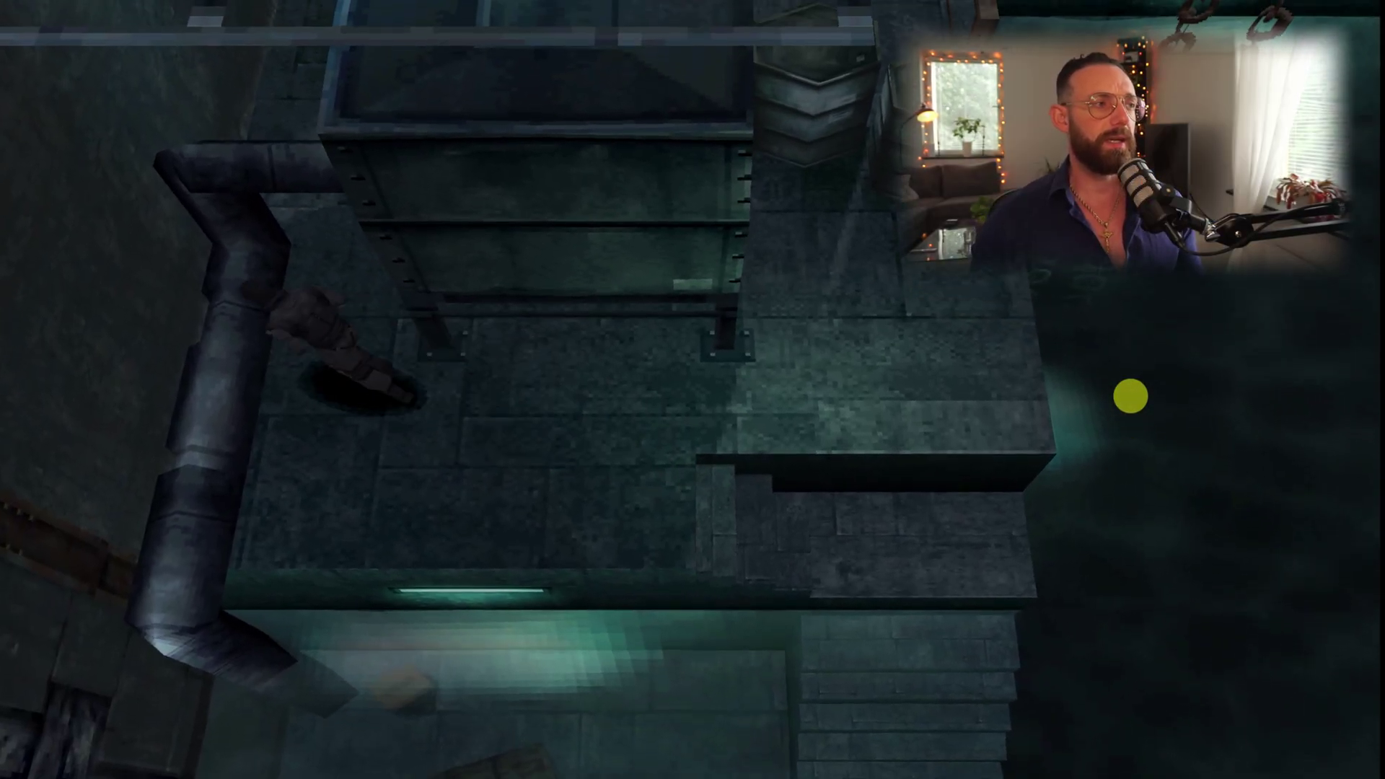